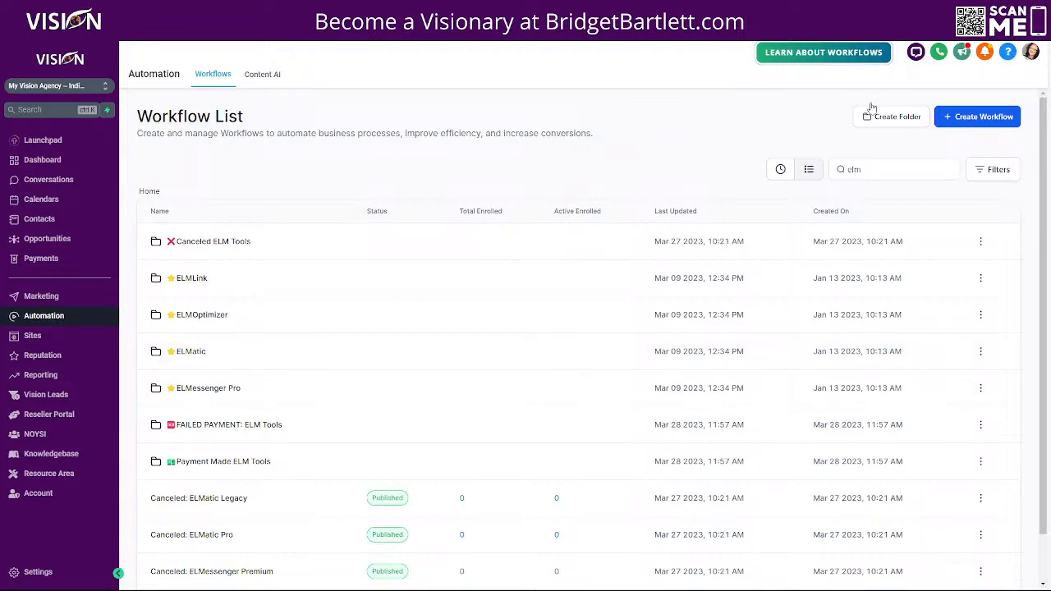
Create a workflow from scratch and add a Payment Received trigger to it
{"action": "left_click", "coordinate": [984, 119]}
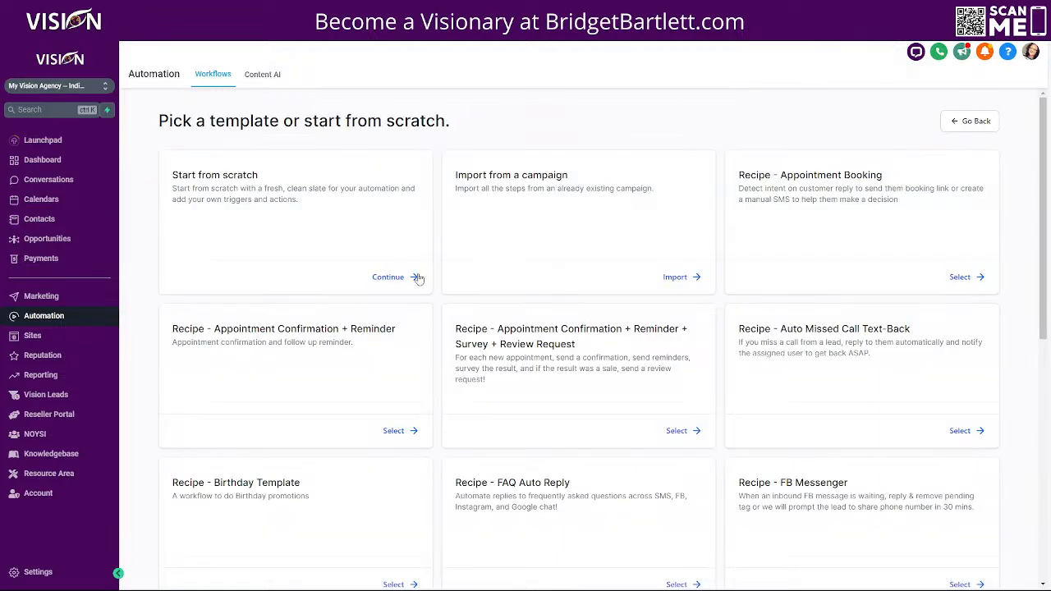
{"action": "left_click", "coordinate": [390, 278]}
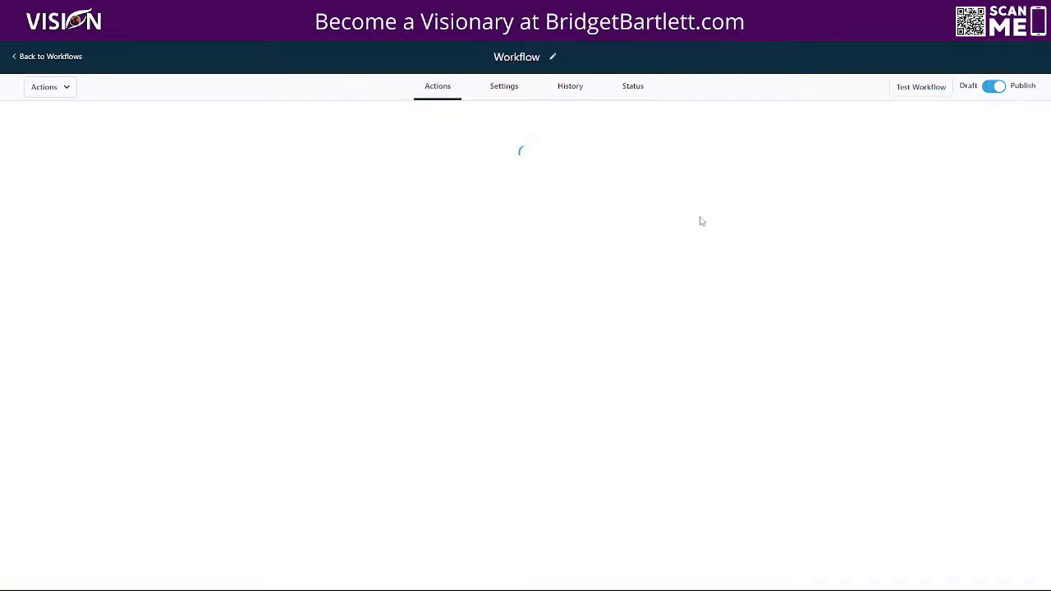
{"action": "left_click", "coordinate": [550, 146]}
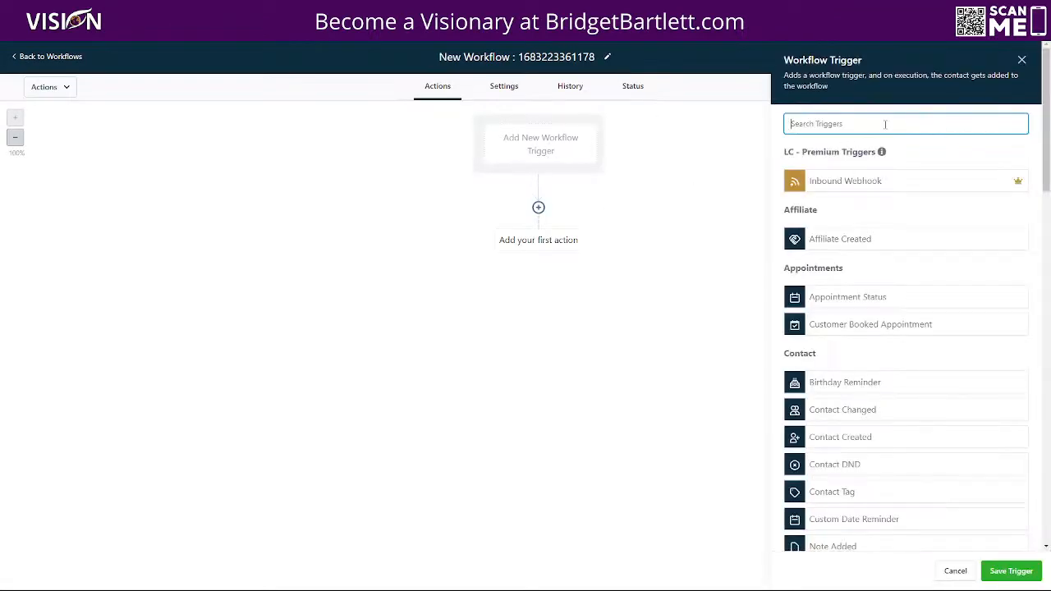
{"action": "type", "text": "pas"}
{"action": "key", "text": "BackSpace"}
{"action": "key", "text": "BackSpace"}
{"action": "type", "text": "ayment"}
{"action": "left_click", "coordinate": [833, 181]}
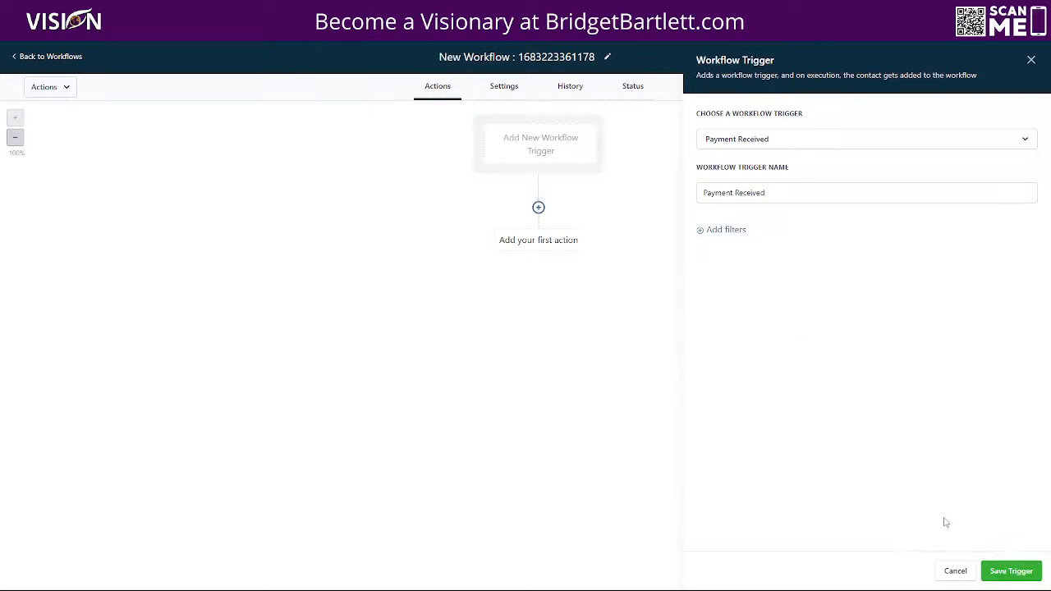
{"action": "left_click", "coordinate": [1011, 571]}
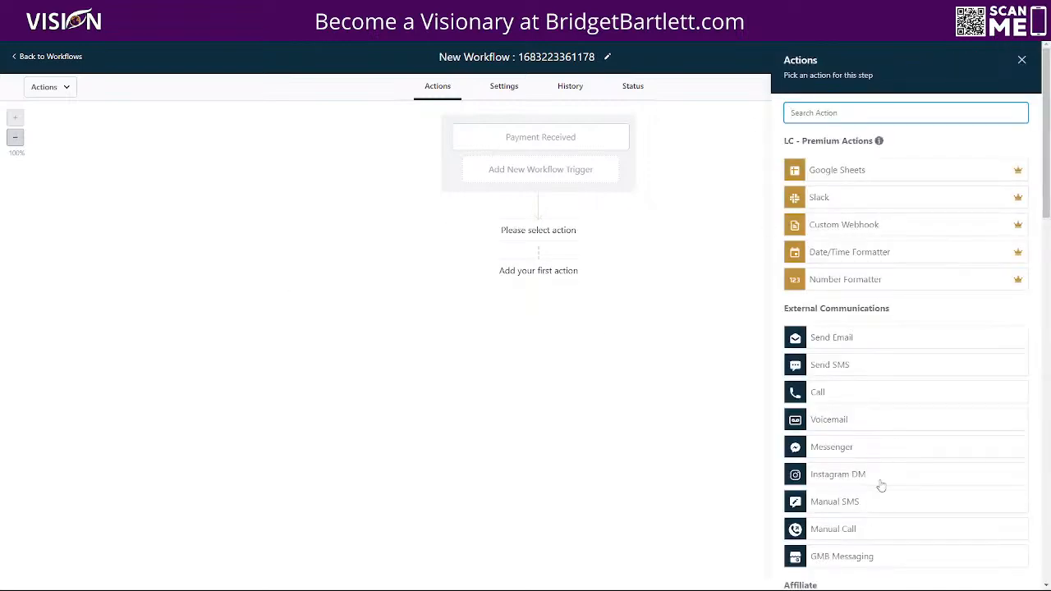
Add an If / Else action with a Payment Status Is segment and list its available status values
{"action": "scroll", "coordinate": [876, 476], "scroll_direction": "down", "scroll_amount": 8}
{"action": "scroll", "coordinate": [876, 476], "scroll_direction": "down", "scroll_amount": 6}
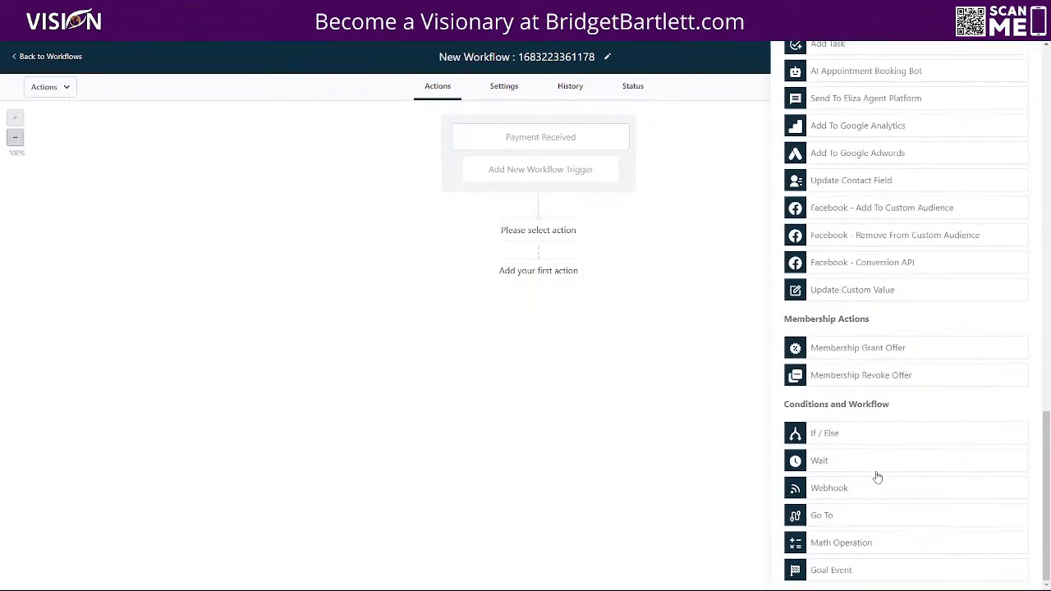
{"action": "left_click", "coordinate": [821, 434]}
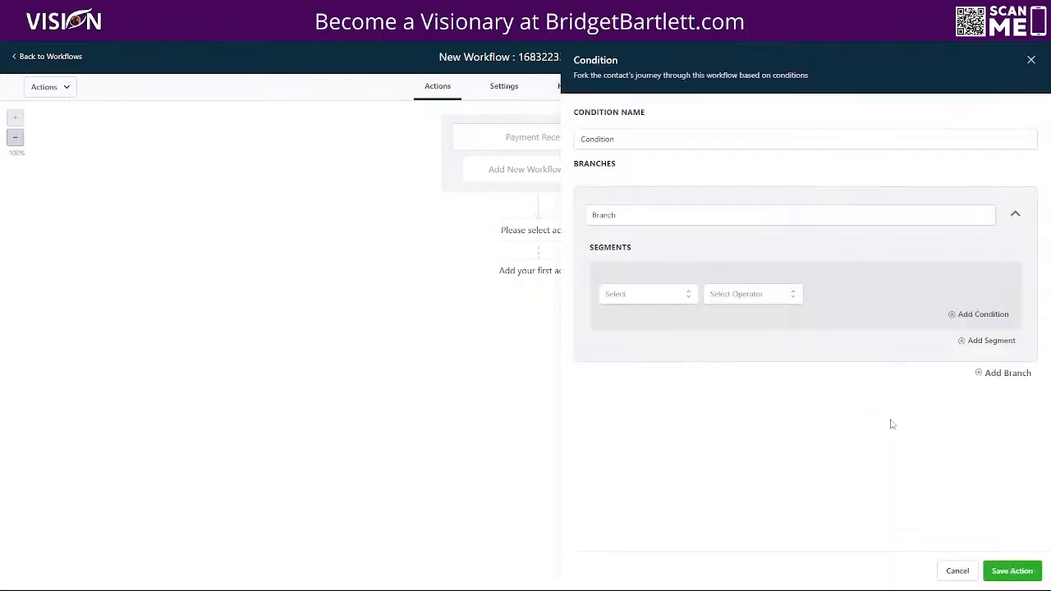
{"action": "left_click", "coordinate": [668, 296]}
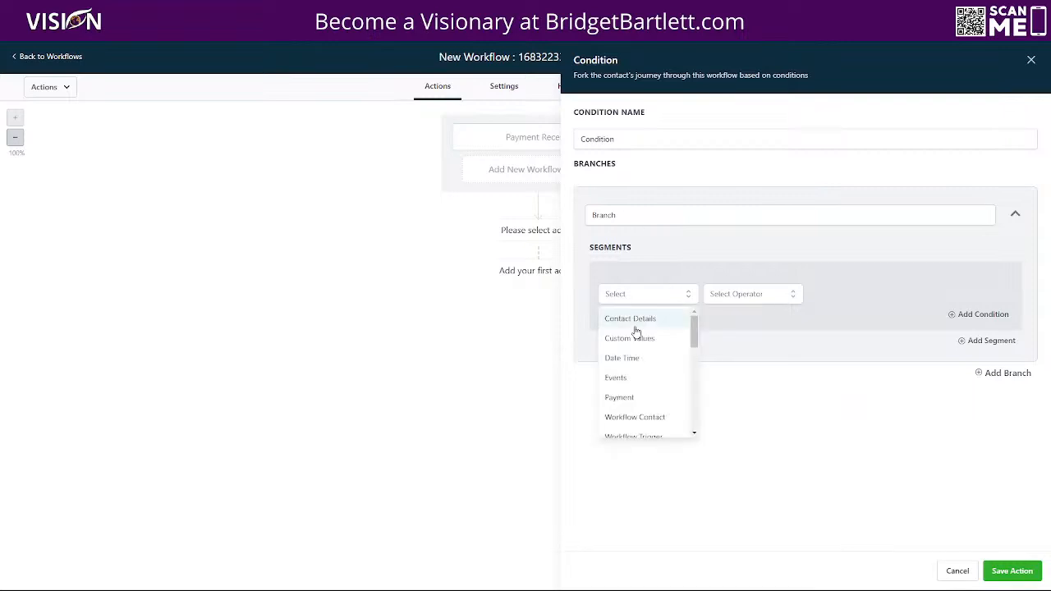
{"action": "left_click", "coordinate": [620, 396]}
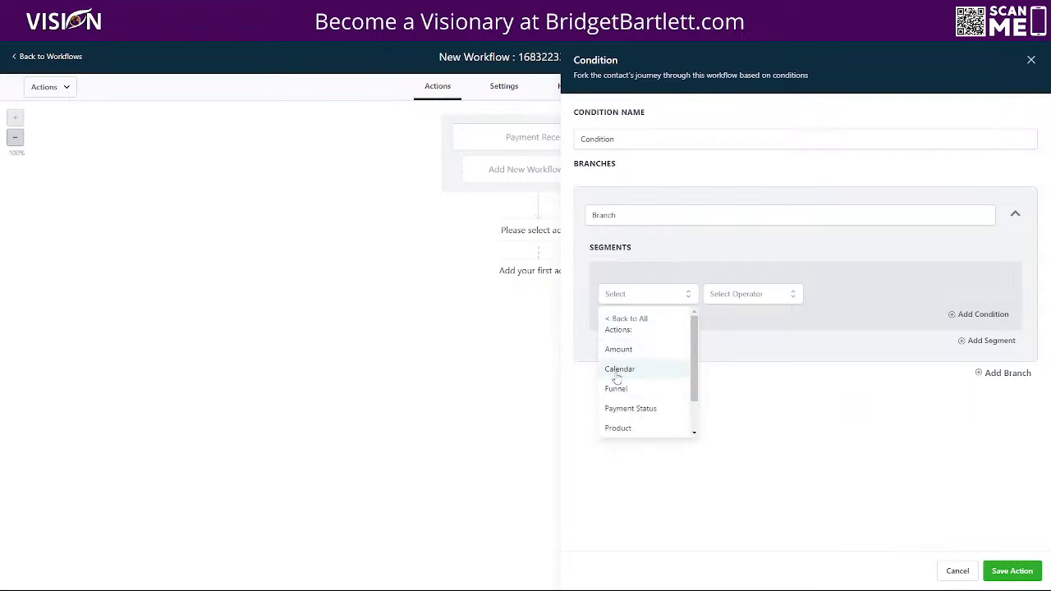
{"action": "scroll", "coordinate": [646, 398], "scroll_direction": "down", "scroll_amount": 2}
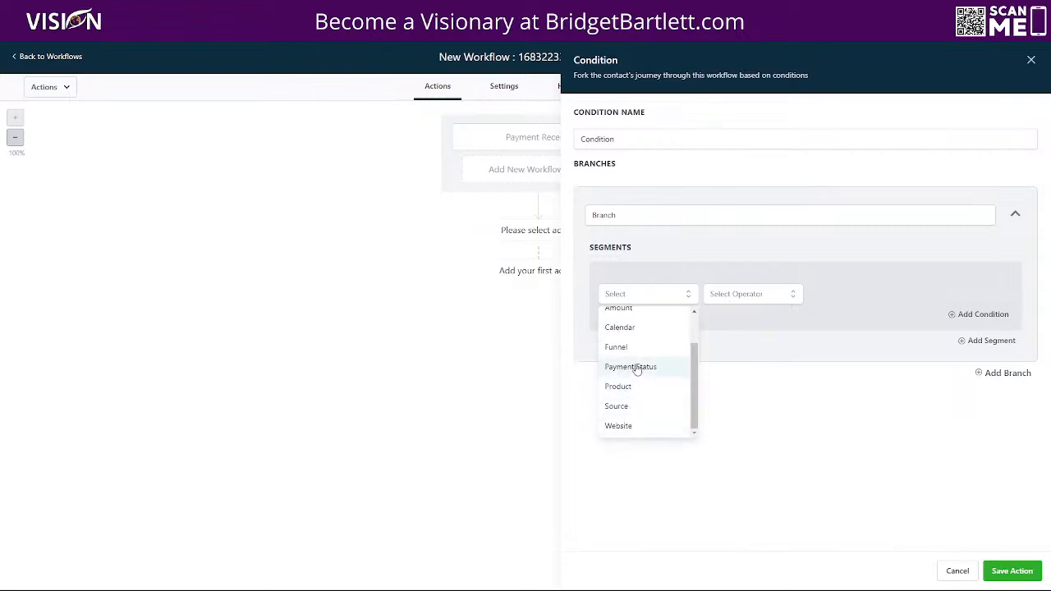
{"action": "left_click", "coordinate": [661, 369]}
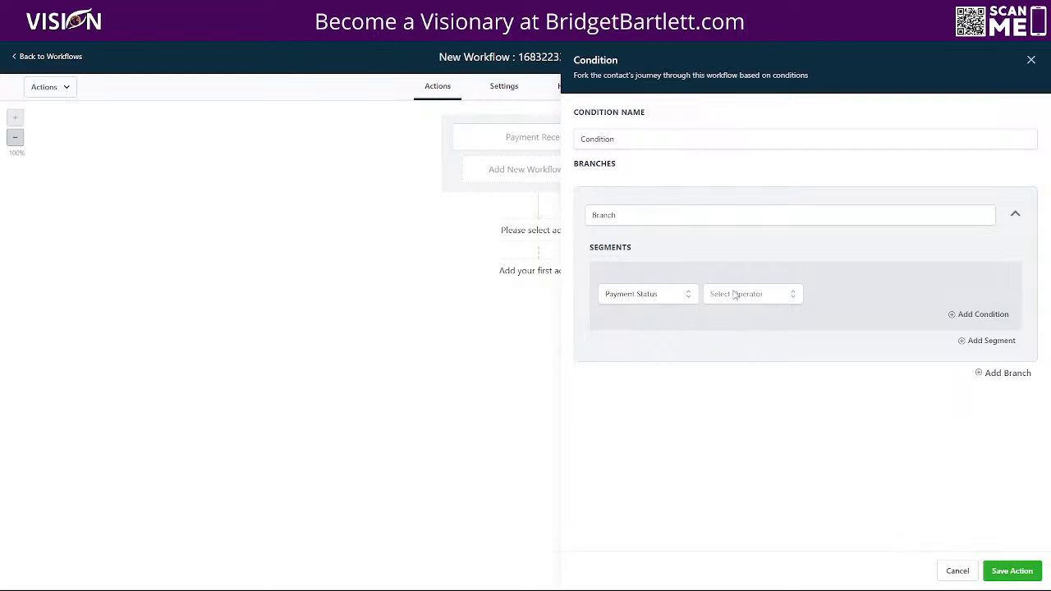
{"action": "left_click", "coordinate": [734, 294]}
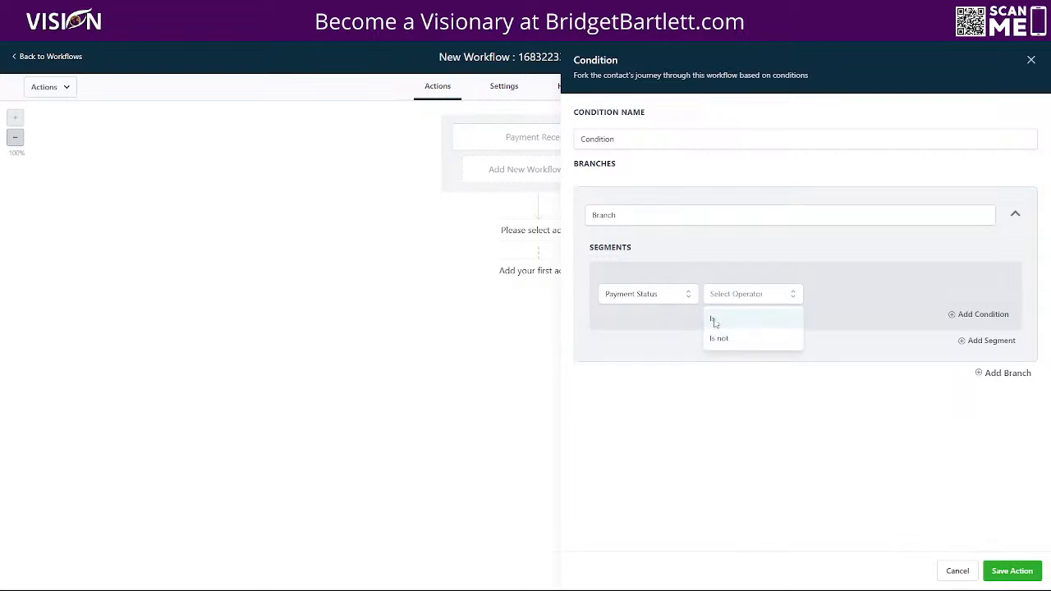
{"action": "left_click", "coordinate": [714, 319]}
{"action": "left_click", "coordinate": [862, 297]}
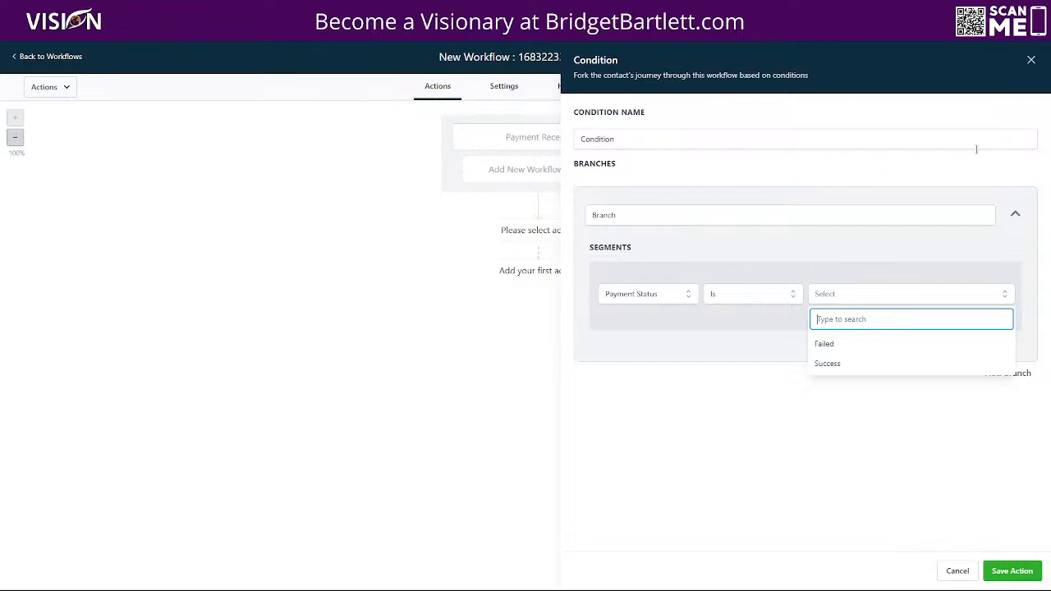
Close the condition without saving and return to the workflow list, discarding the new workflow's changes
{"action": "left_click", "coordinate": [1031, 60]}
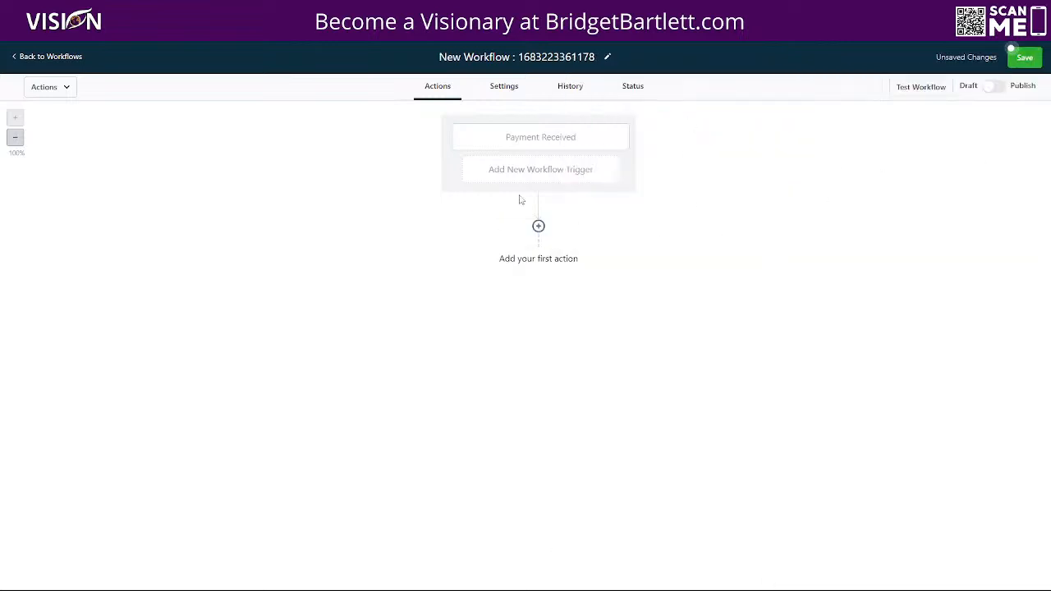
{"action": "left_click", "coordinate": [59, 57]}
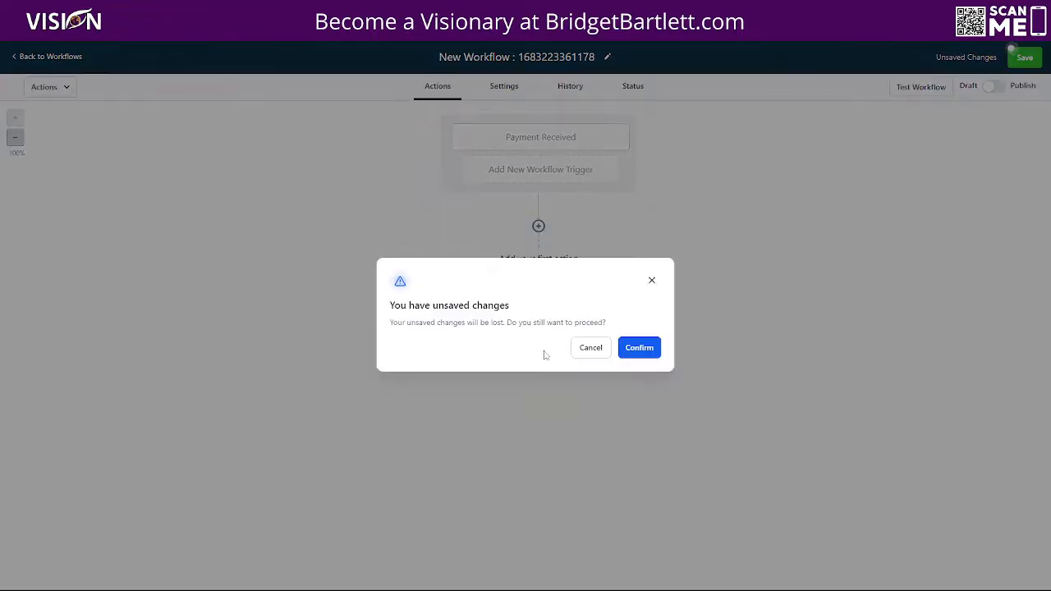
{"action": "left_click", "coordinate": [624, 348]}
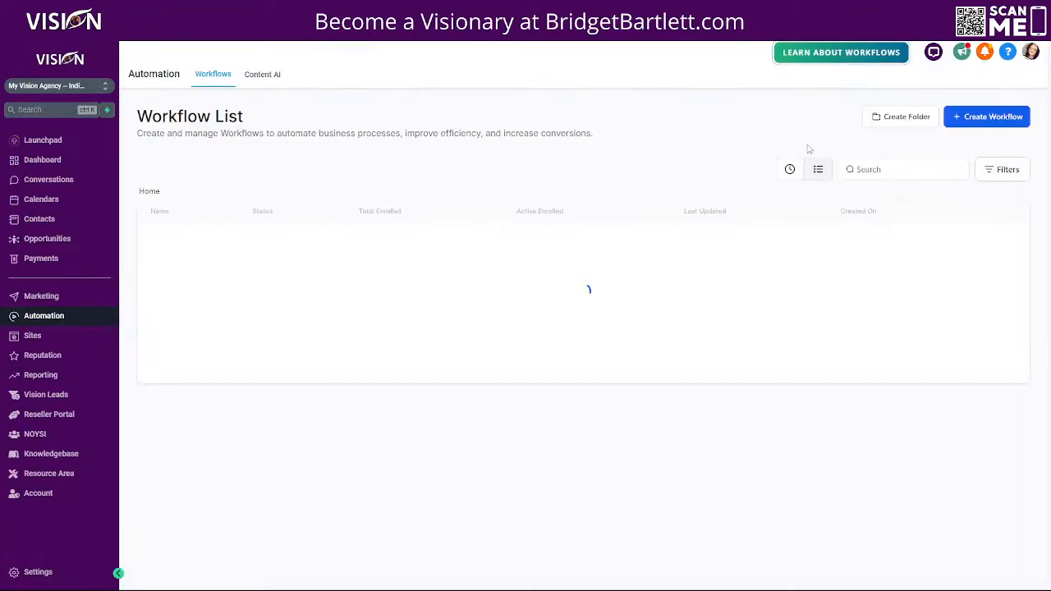
Search the workflow list for "elm" and open the Payment Made ELM Tools folder
{"action": "type", "text": "elm"}
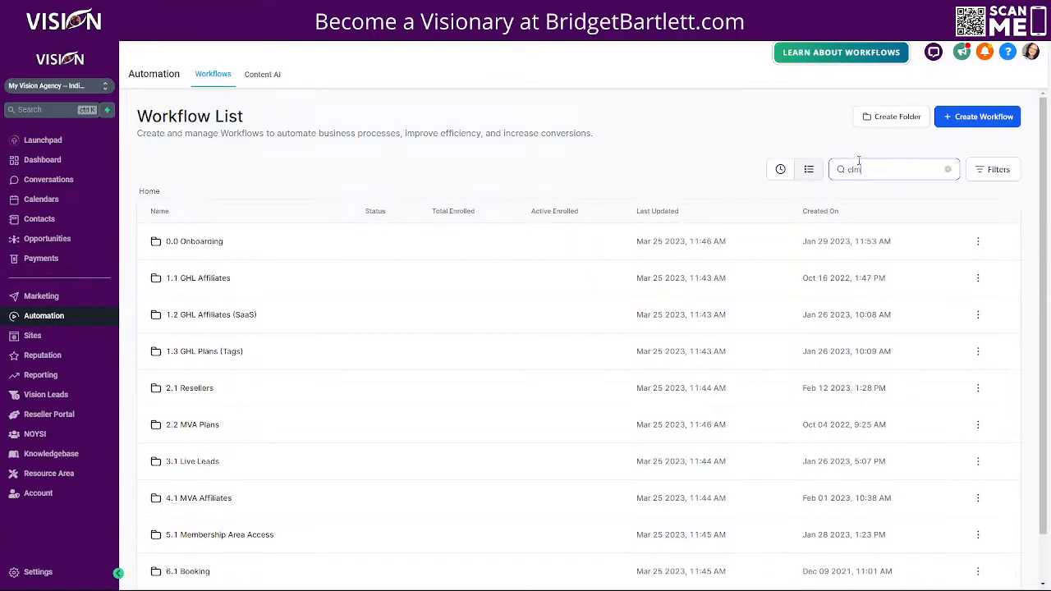
{"action": "scroll", "coordinate": [287, 443], "scroll_direction": "down", "scroll_amount": 1}
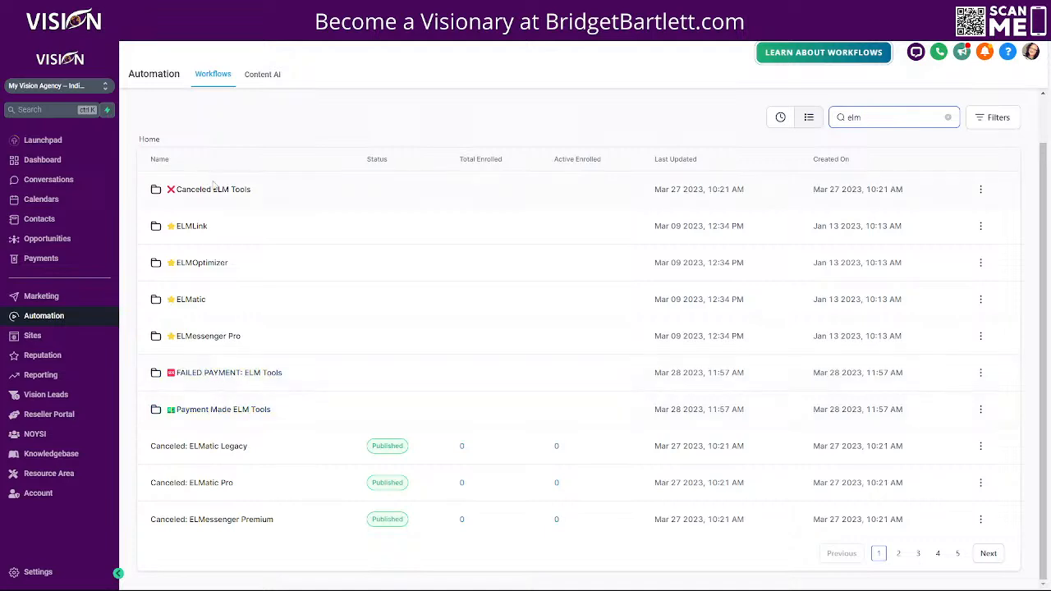
{"action": "left_click", "coordinate": [207, 411]}
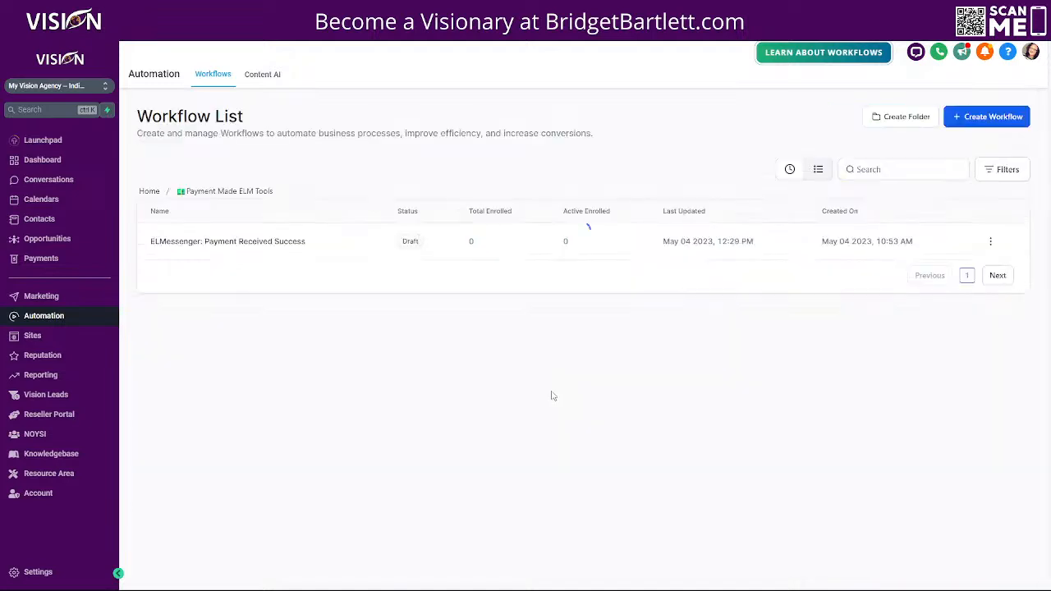
Search the home workflow list for "elm" and view the ELMessenger Premium workflow in the FAILED PAYMENT: ELM Tools folder
{"action": "left_click", "coordinate": [150, 193]}
{"action": "left_click", "coordinate": [878, 169]}
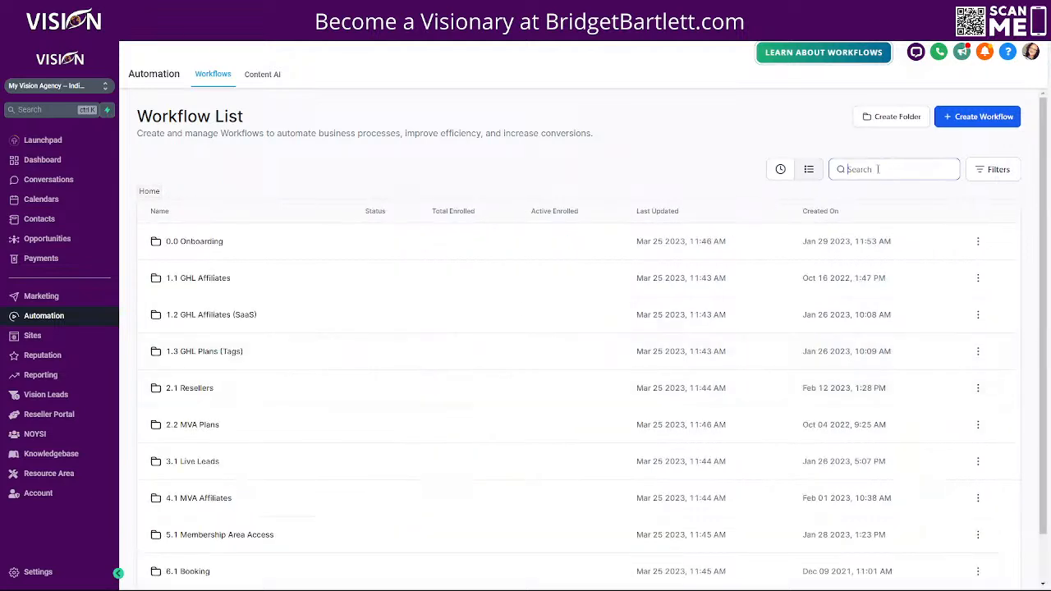
{"action": "type", "text": "elm"}
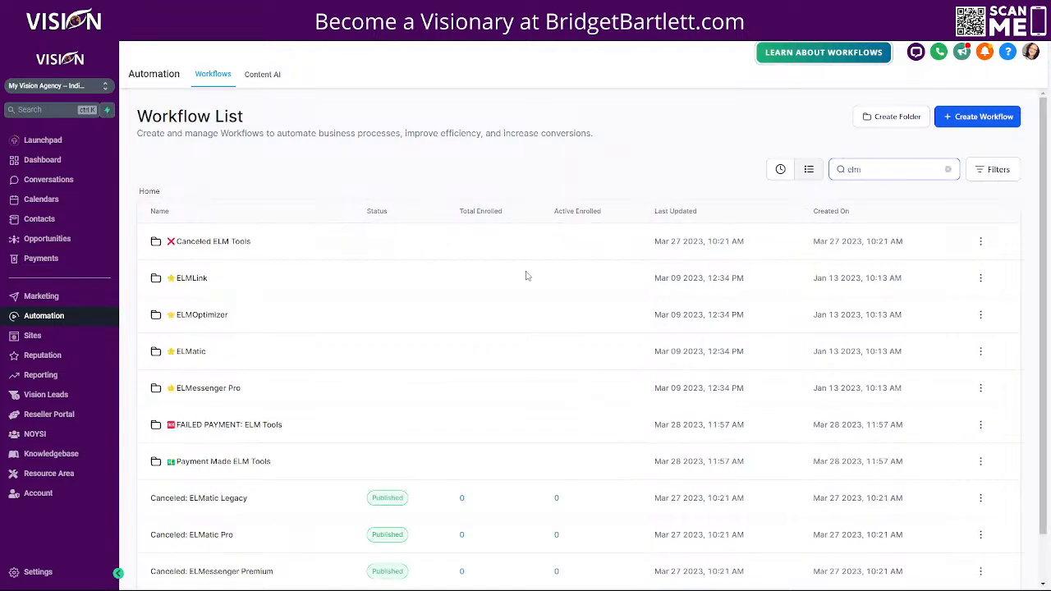
{"action": "left_click", "coordinate": [186, 424]}
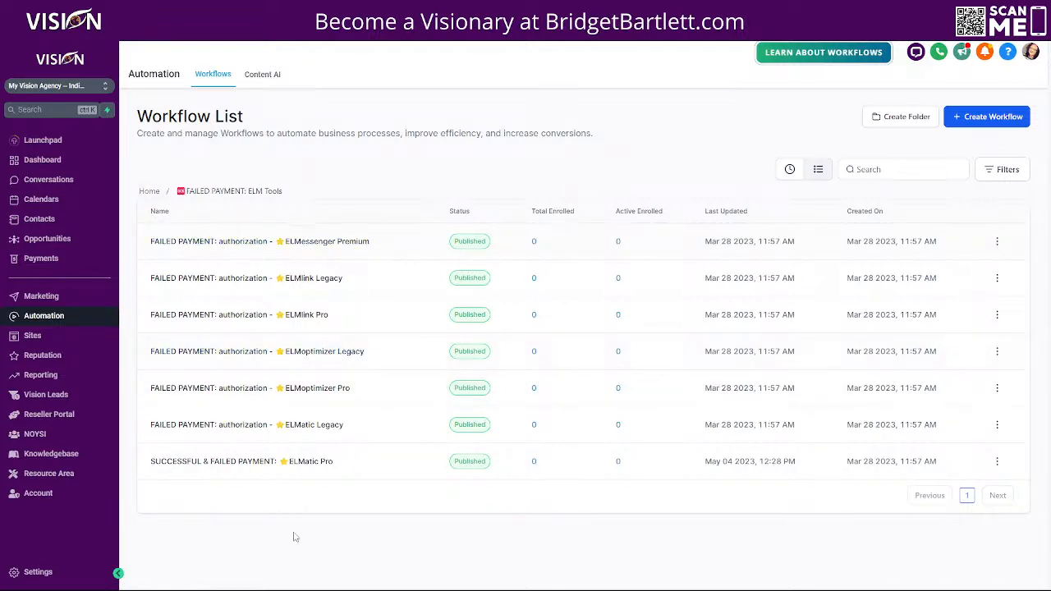
{"action": "left_click", "coordinate": [226, 245]}
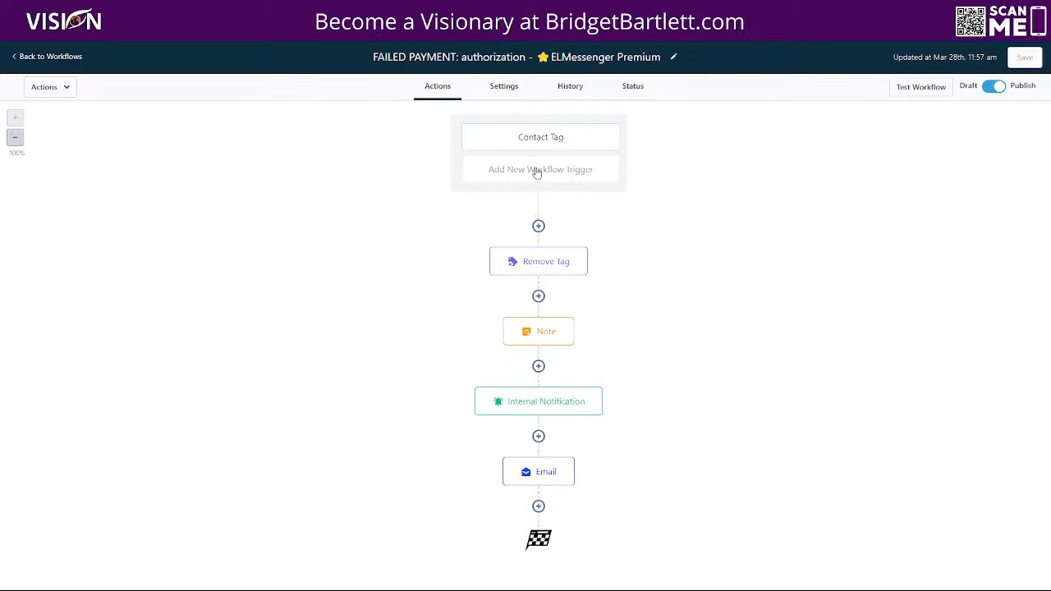
{"action": "left_click", "coordinate": [65, 58]}
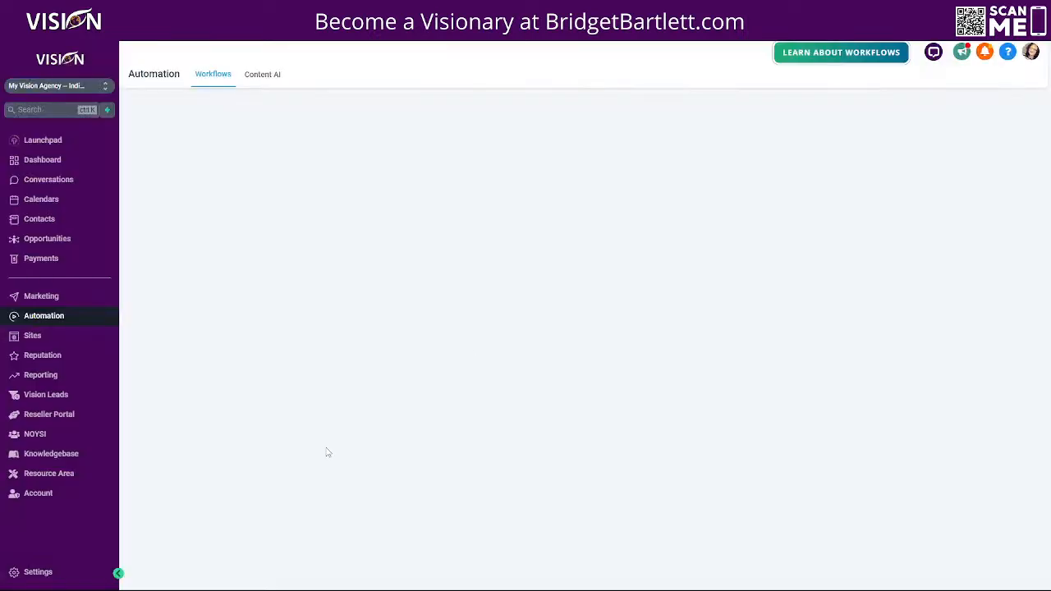
Open the SUCCESSFUL & FAILED PAYMENT: ELMatic Pro workflow and check its title
{"action": "left_click", "coordinate": [232, 465]}
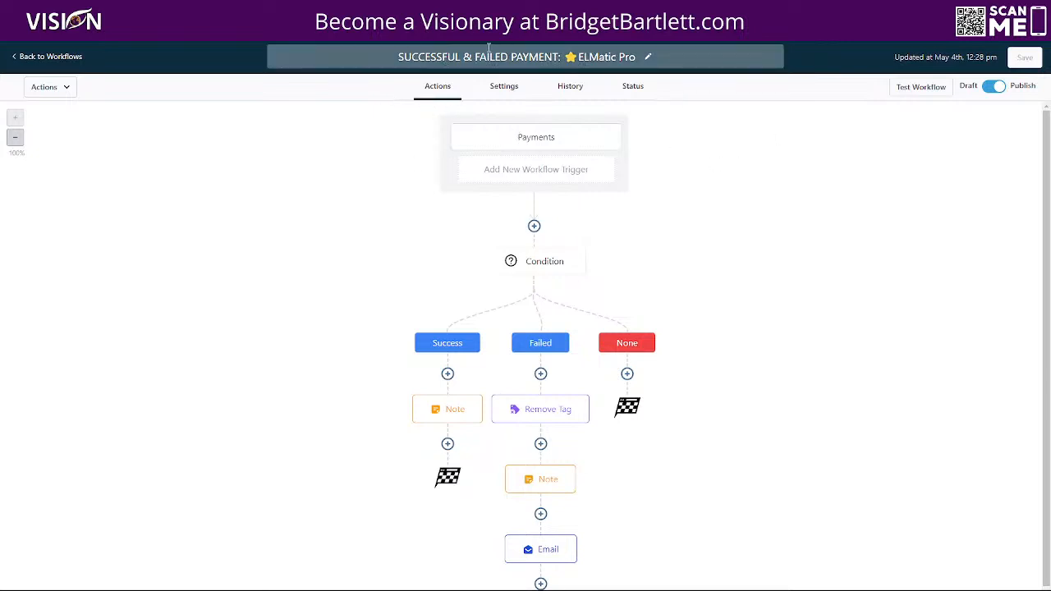
{"action": "left_click_drag", "start_coordinate": [399, 56], "coordinate": [459, 55]}
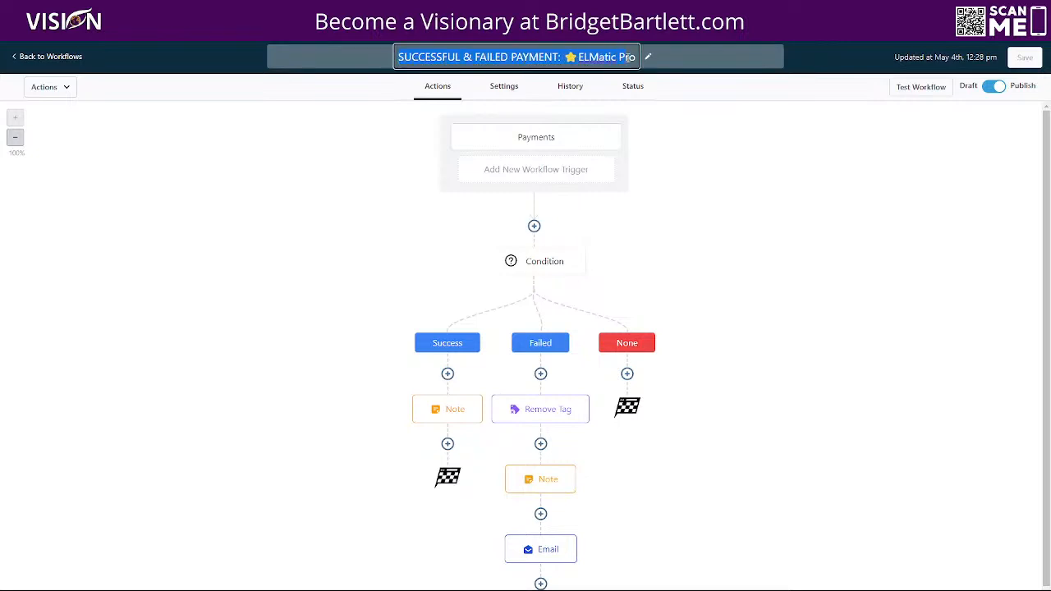
{"action": "left_click", "coordinate": [712, 91]}
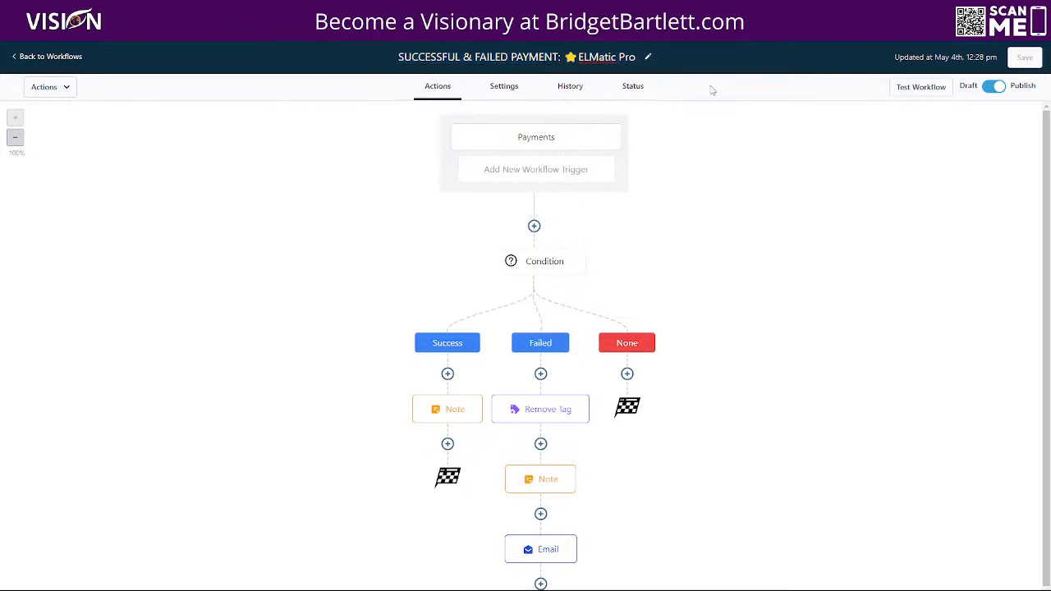
Review the Payments trigger's type and product filter, leaving the trigger unsaved
{"action": "left_click", "coordinate": [532, 138]}
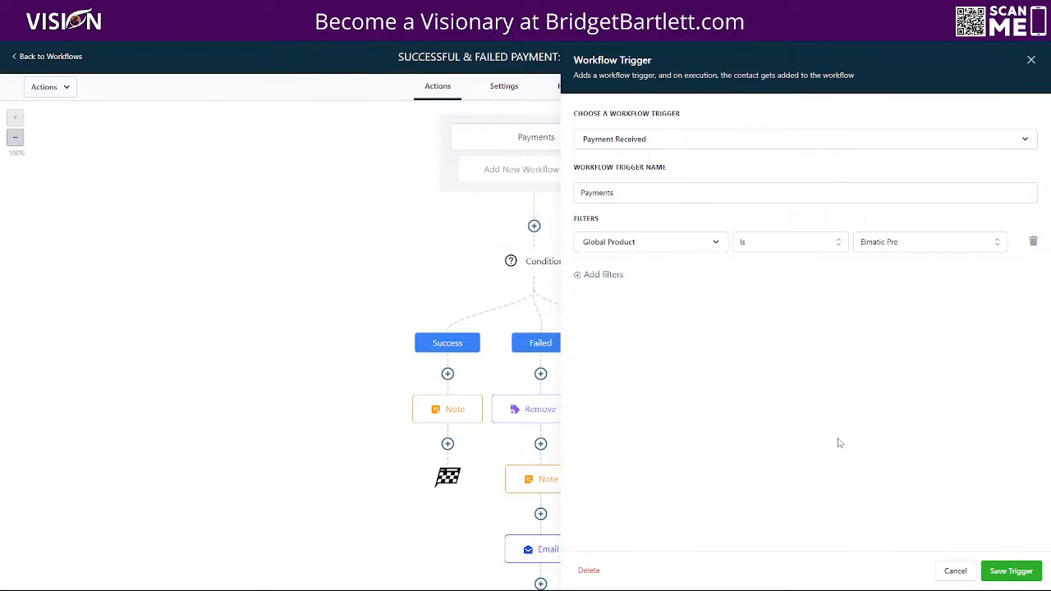
{"action": "left_click", "coordinate": [953, 573]}
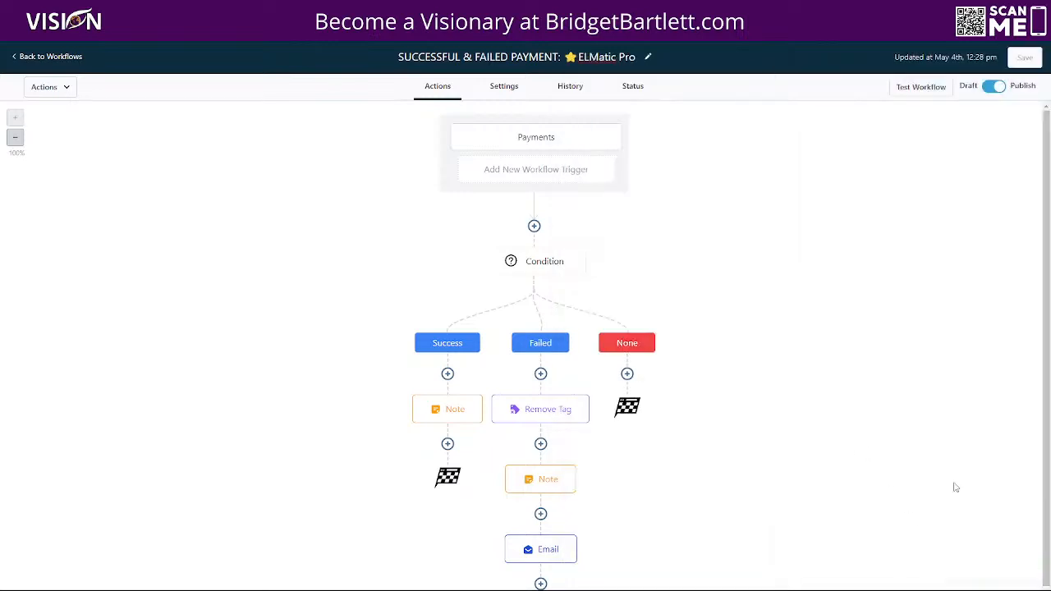
{"action": "left_click", "coordinate": [547, 139]}
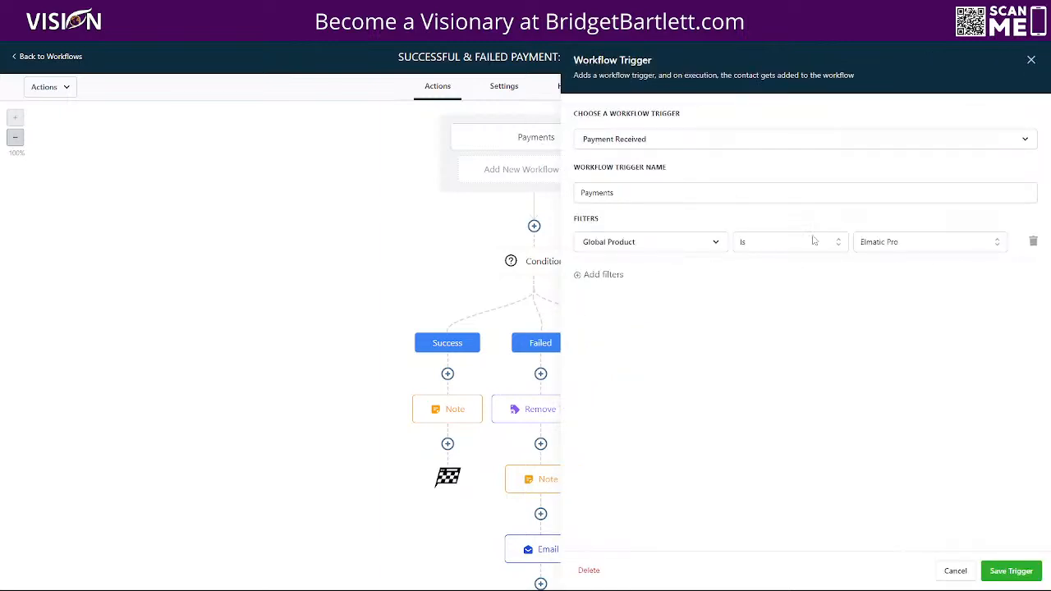
{"action": "left_click", "coordinate": [955, 571]}
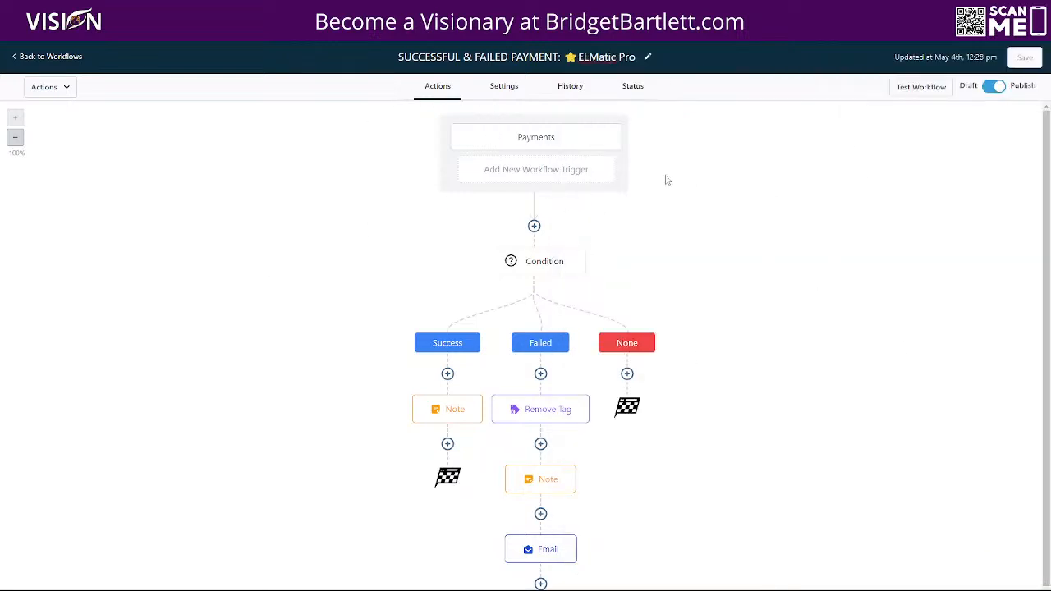
Browse the actions that can be inserted between the Payments trigger and the condition, and close the list without adding one
{"action": "mouse_move", "coordinate": [538, 265]}
{"action": "left_click", "coordinate": [533, 227]}
{"action": "scroll", "coordinate": [851, 323], "scroll_direction": "down", "scroll_amount": 15}
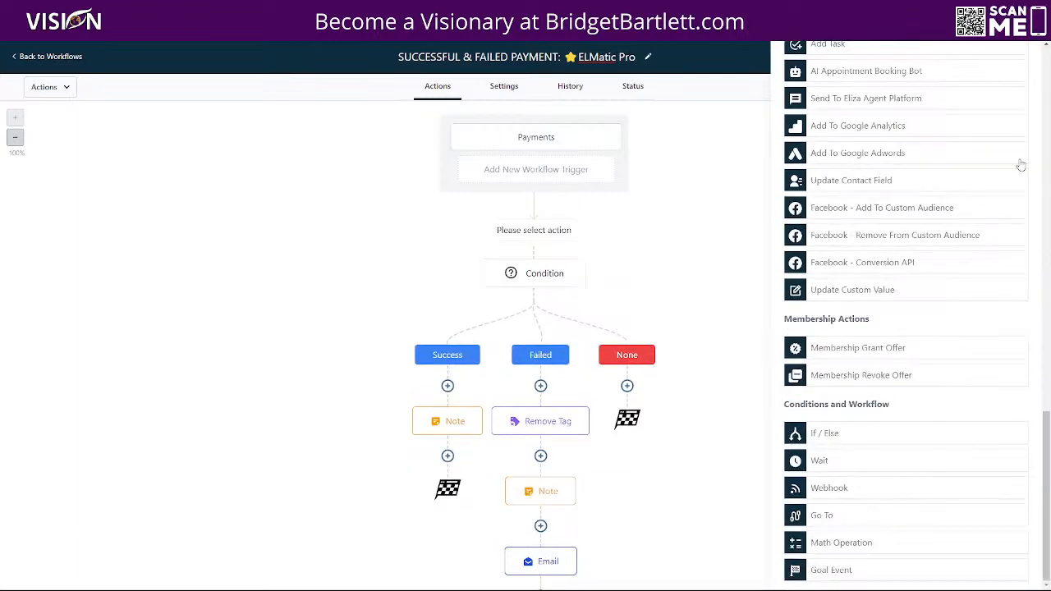
{"action": "scroll", "coordinate": [1001, 86], "scroll_direction": "up", "scroll_amount": 9}
{"action": "scroll", "coordinate": [1002, 86], "scroll_direction": "up", "scroll_amount": 5}
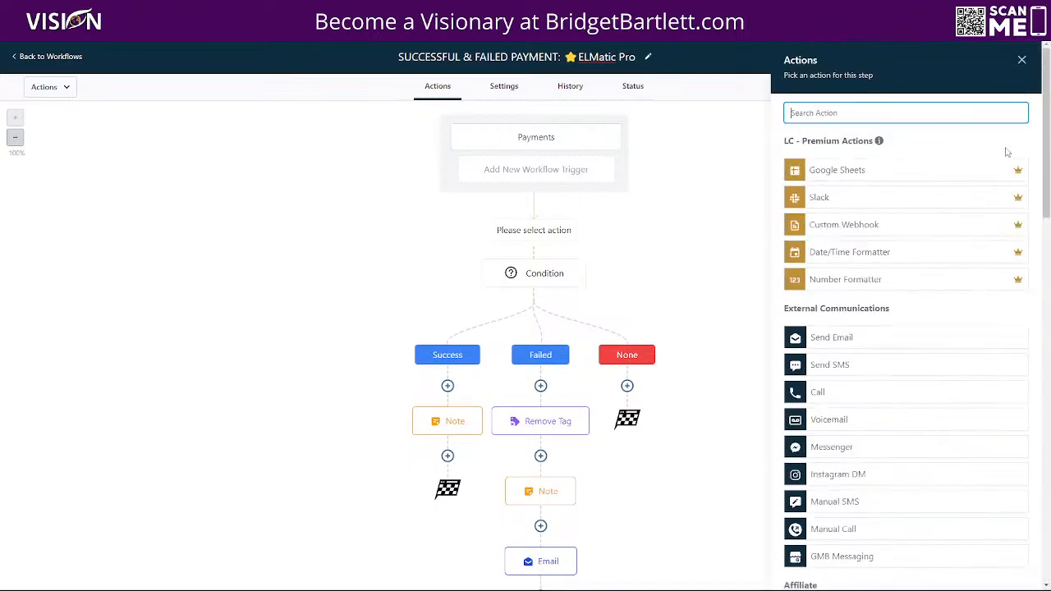
{"action": "left_click", "coordinate": [1024, 69]}
Open the workflow's Condition and examine the names and segments of its Success and Failed branches
{"action": "left_click", "coordinate": [534, 263]}
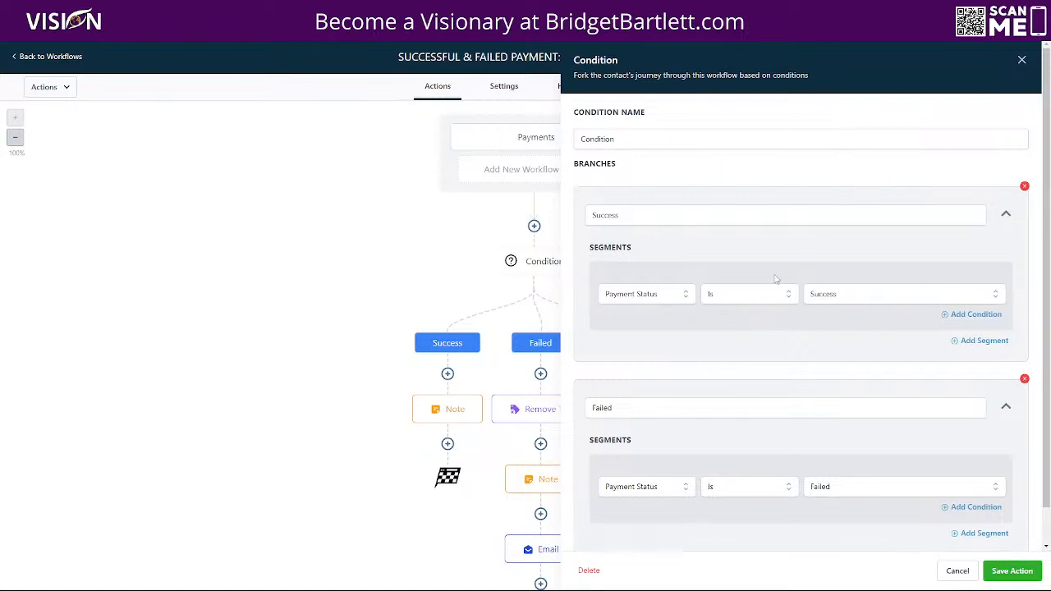
{"action": "left_click", "coordinate": [617, 215]}
{"action": "left_click_drag", "start_coordinate": [618, 214], "coordinate": [583, 216]}
{"action": "left_click", "coordinate": [643, 409]}
{"action": "left_click_drag", "start_coordinate": [643, 409], "coordinate": [585, 419]}
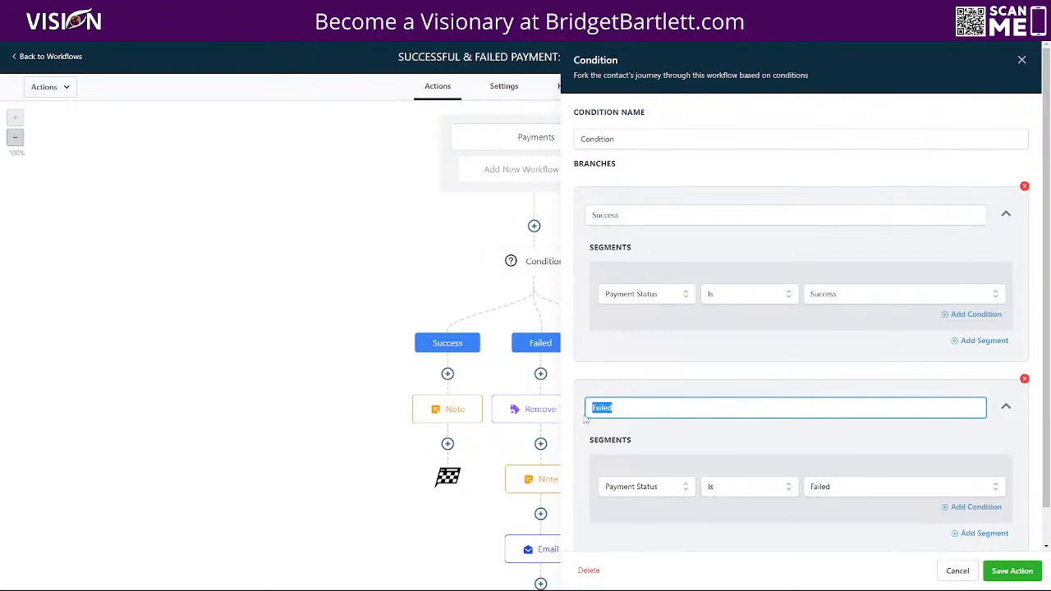
Close the Condition without saving, and open the Success branch's Note to examine its message and total amount placeholder
{"action": "scroll", "coordinate": [739, 413], "scroll_direction": "down", "scroll_amount": 1}
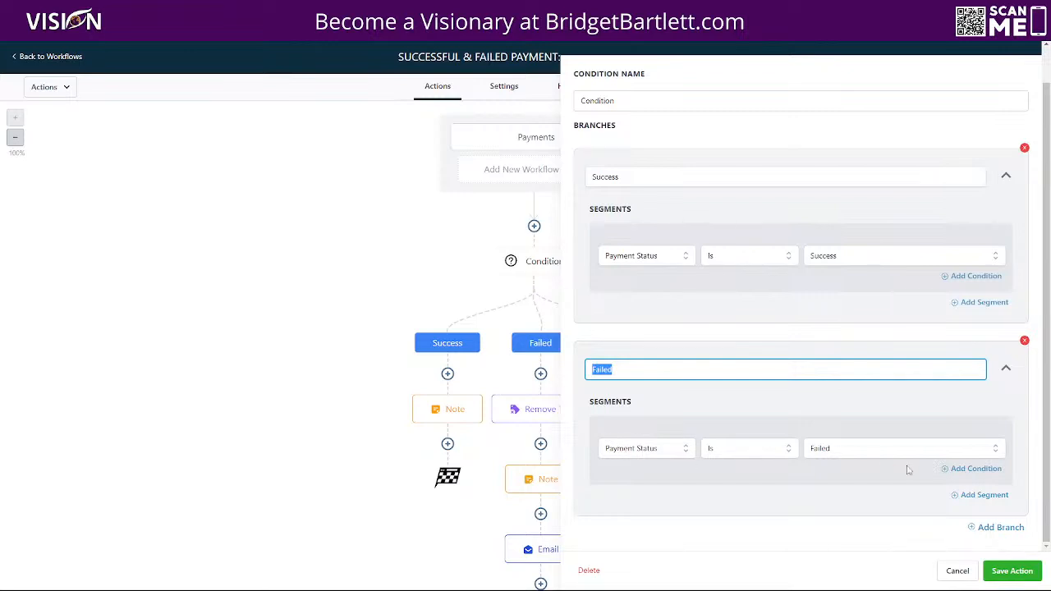
{"action": "left_click", "coordinate": [955, 571]}
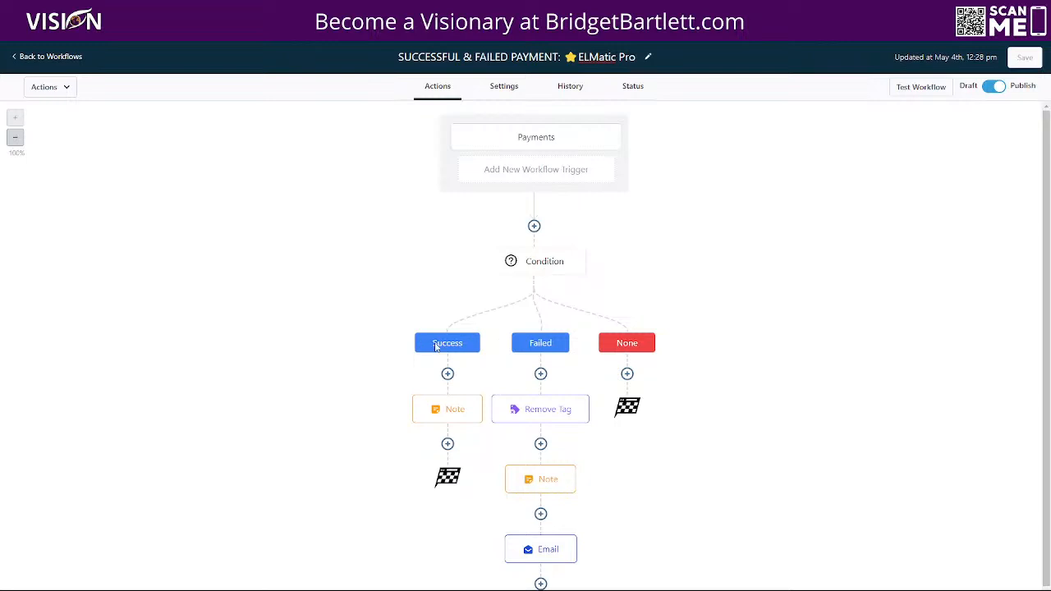
{"action": "left_click", "coordinate": [450, 409]}
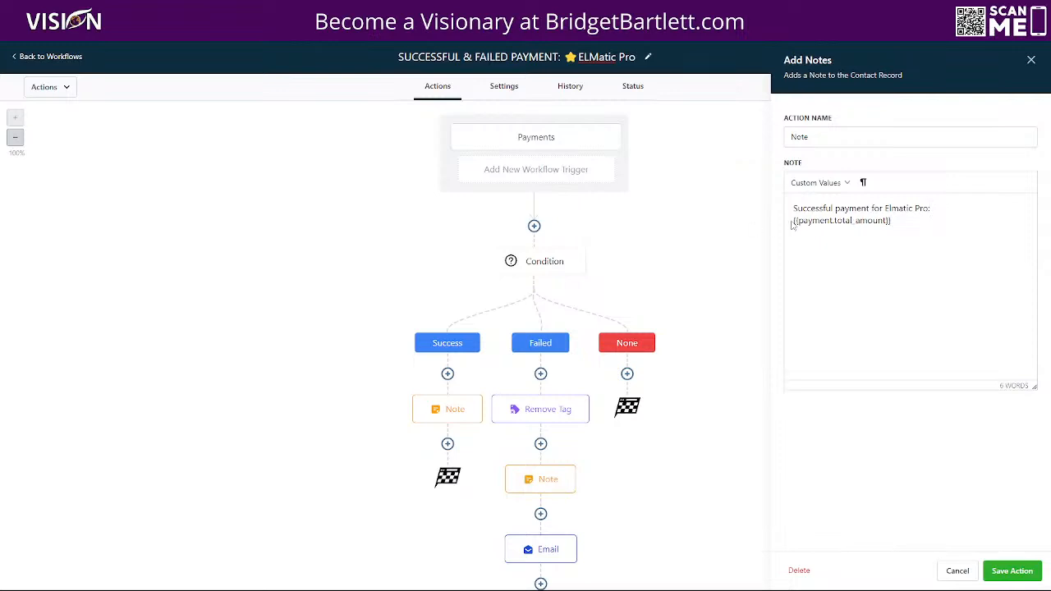
{"action": "left_click_drag", "start_coordinate": [910, 222], "coordinate": [782, 233]}
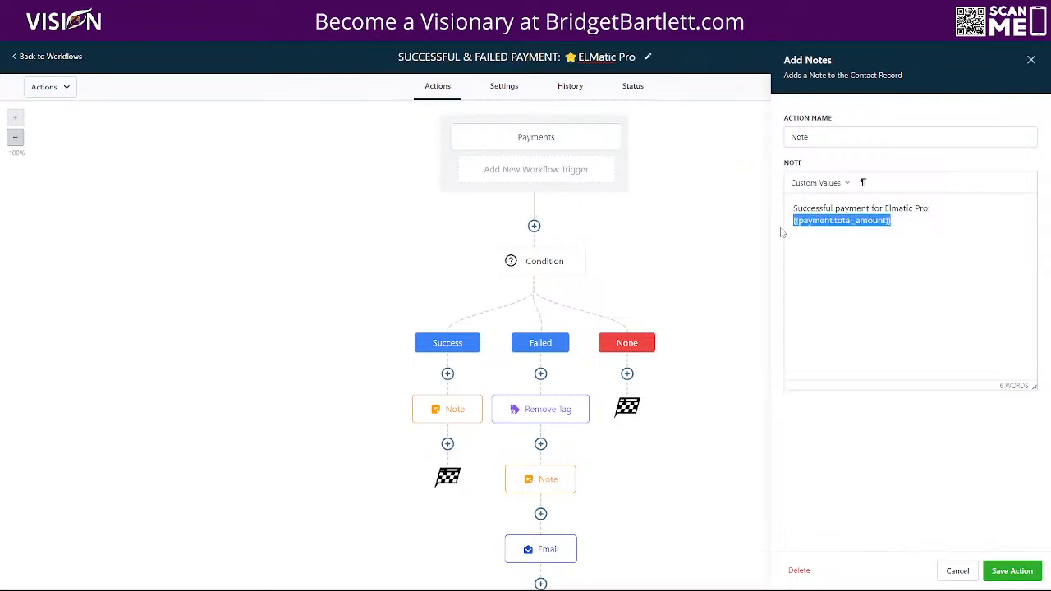
{"action": "left_click", "coordinate": [943, 211]}
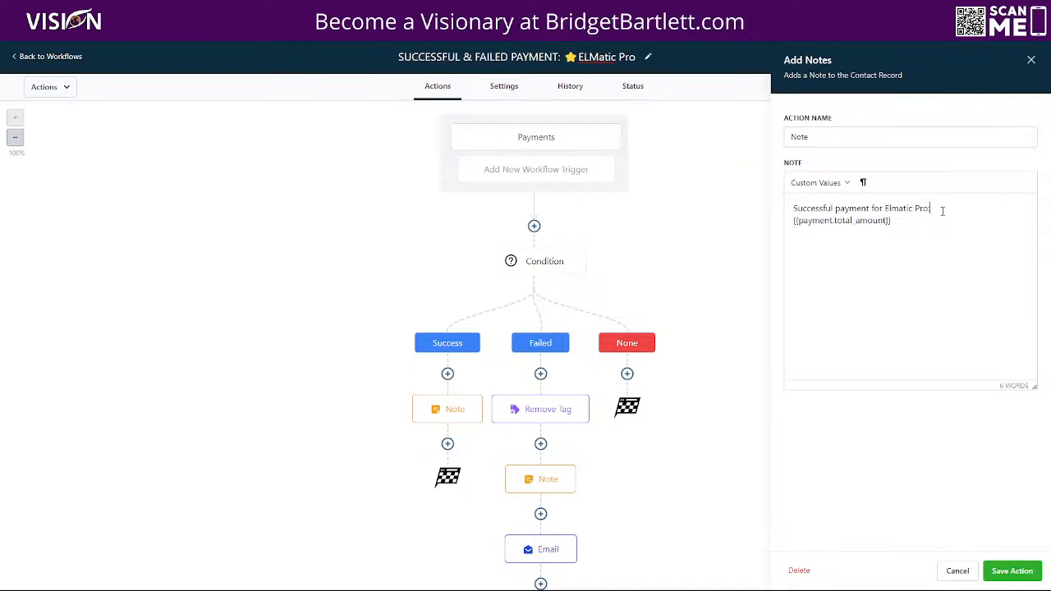
Browse the Payment custom values available for the Success branch's note, including the Customer fields, without inserting one
{"action": "left_click", "coordinate": [817, 183]}
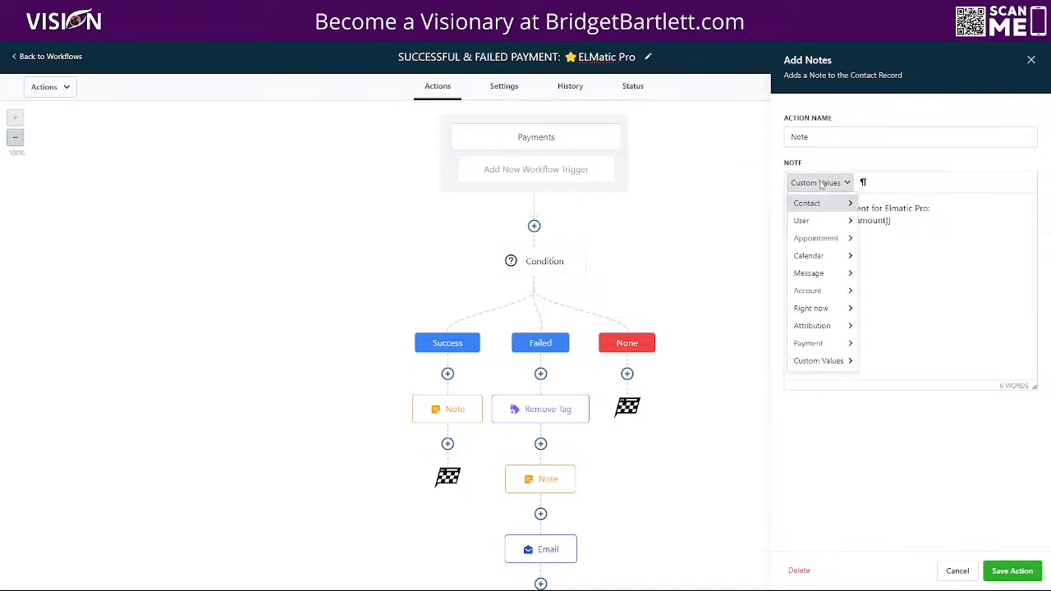
{"action": "mouse_move", "coordinate": [822, 260]}
{"action": "mouse_move", "coordinate": [834, 346]}
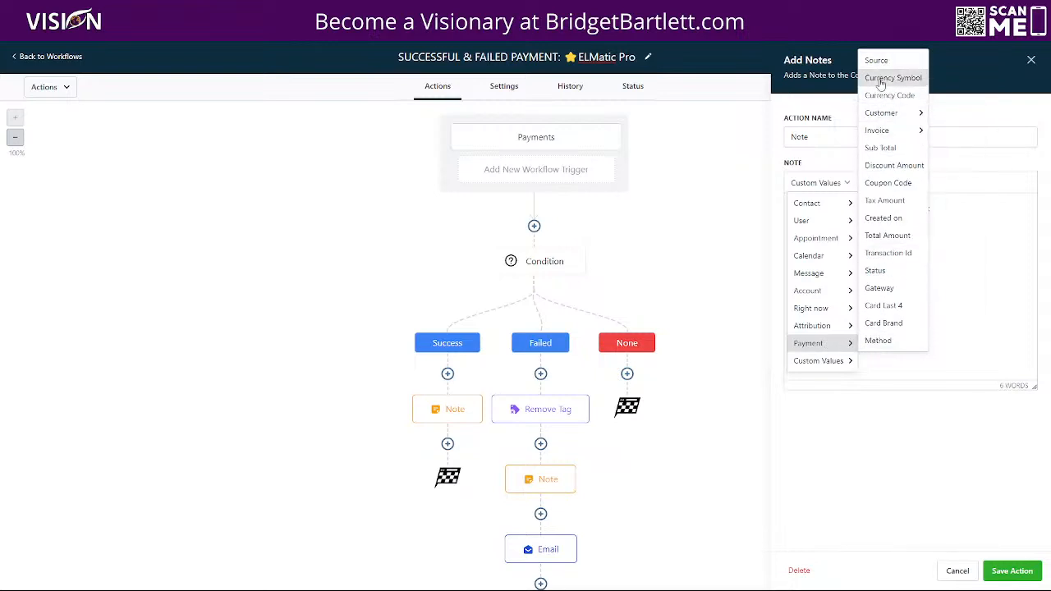
{"action": "mouse_move", "coordinate": [887, 113]}
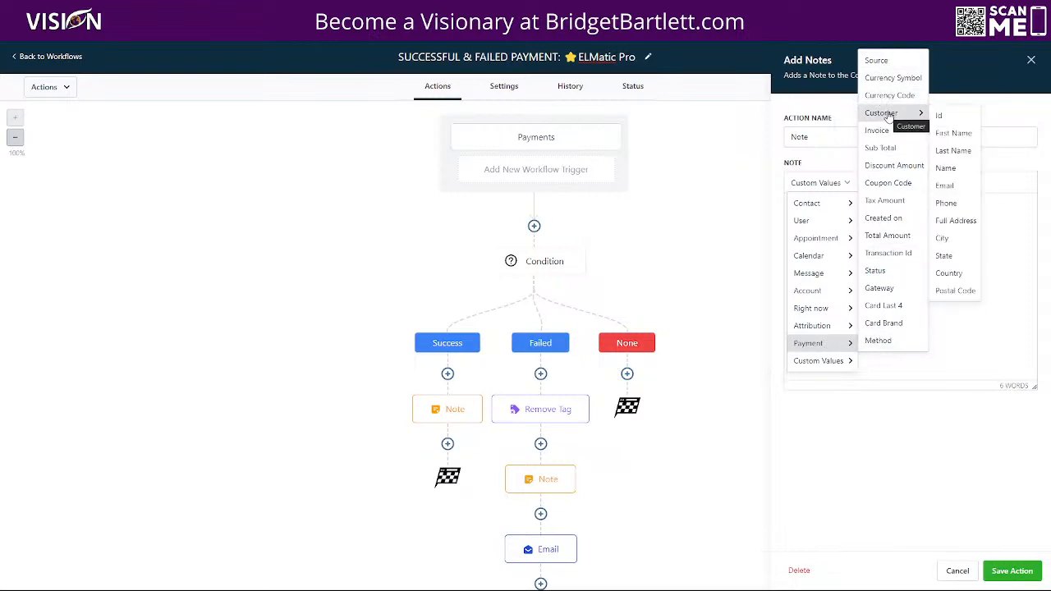
{"action": "mouse_move", "coordinate": [894, 137]}
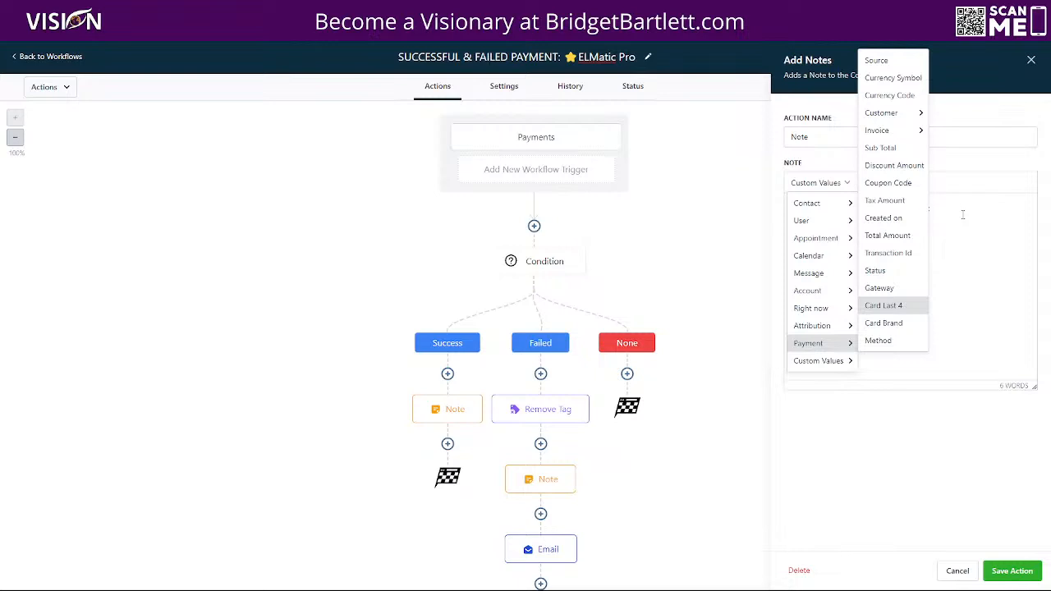
{"action": "left_click", "coordinate": [887, 235]}
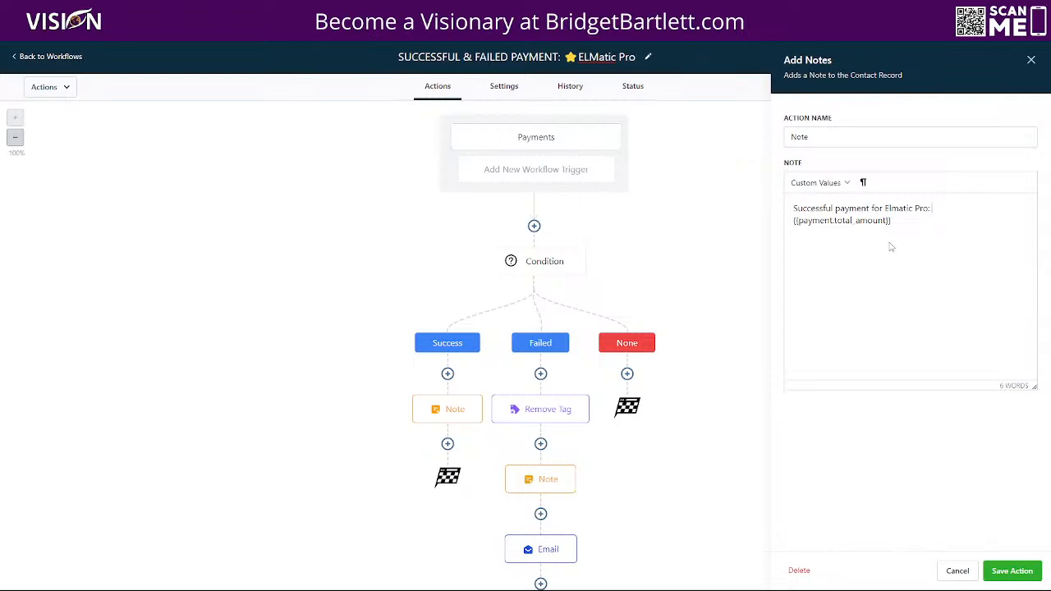
Check the {{payment.total_amount}} placeholder in the Success branch's note and save the note action
{"action": "left_click_drag", "start_coordinate": [894, 220], "coordinate": [786, 223]}
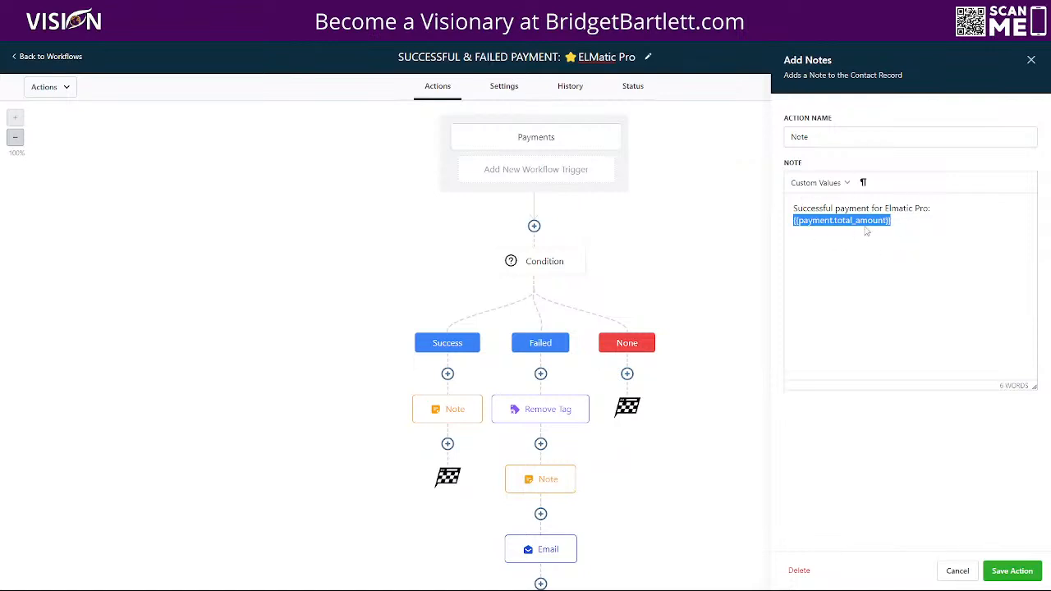
{"action": "left_click", "coordinate": [903, 219]}
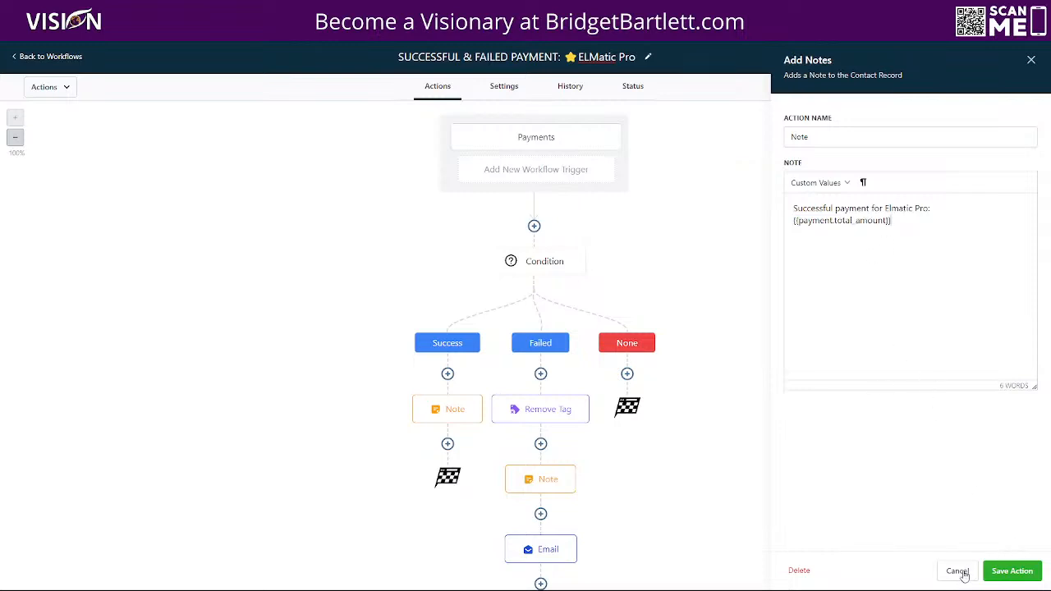
{"action": "left_click", "coordinate": [1011, 571]}
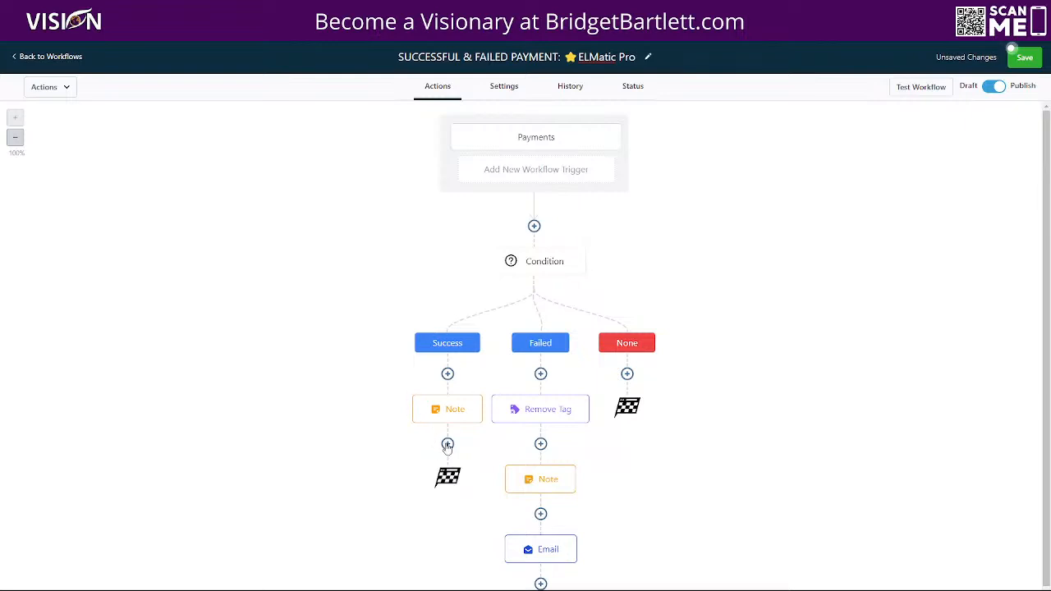
Open a new Create/Update Opportunity action after the Success branch's note
{"action": "left_click", "coordinate": [448, 445]}
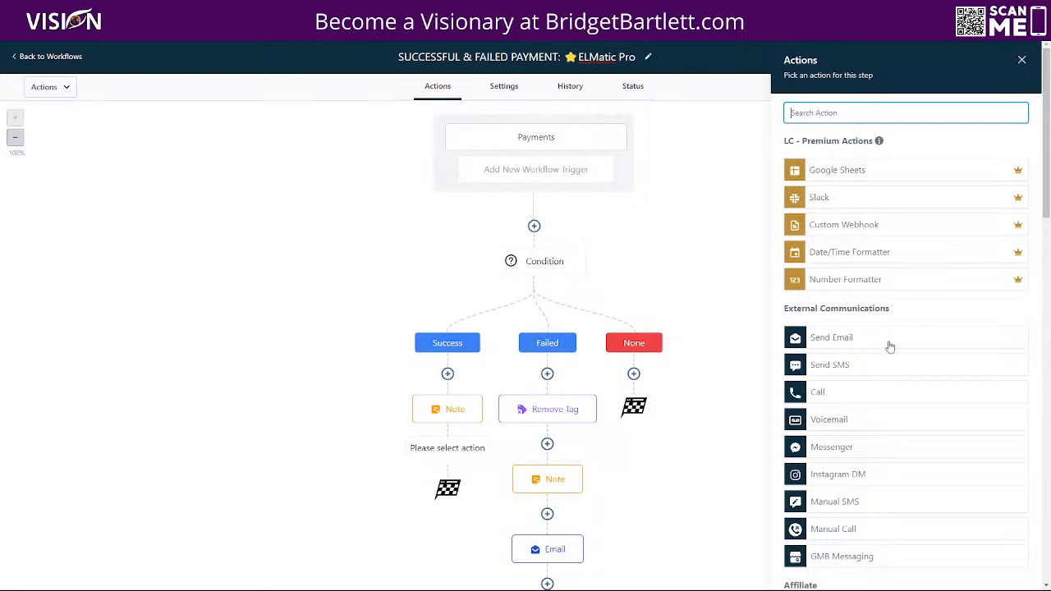
{"action": "scroll", "coordinate": [910, 329], "scroll_direction": "down", "scroll_amount": 3}
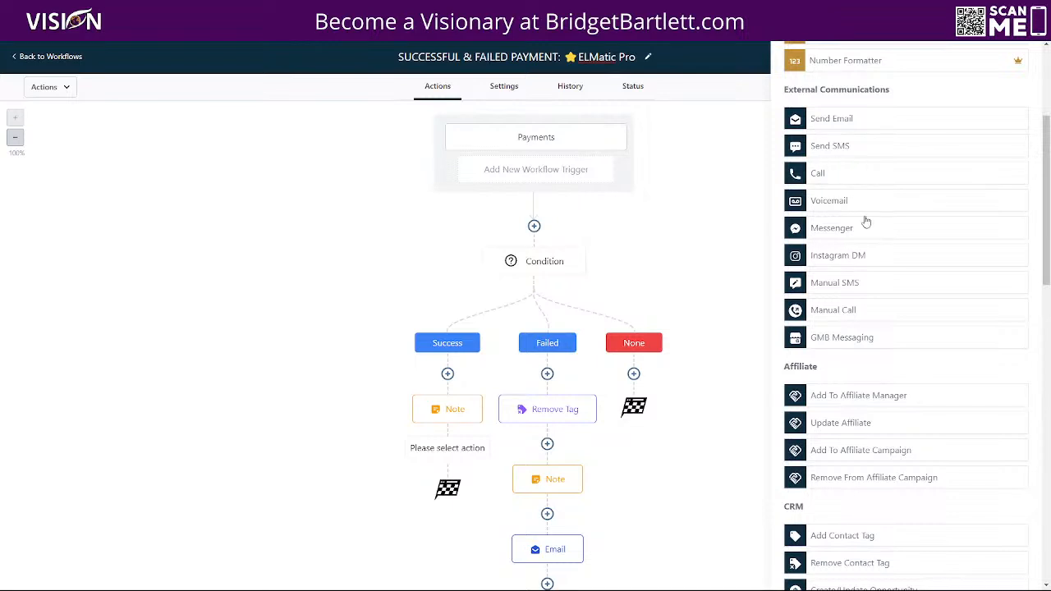
{"action": "scroll", "coordinate": [859, 219], "scroll_direction": "down", "scroll_amount": 1}
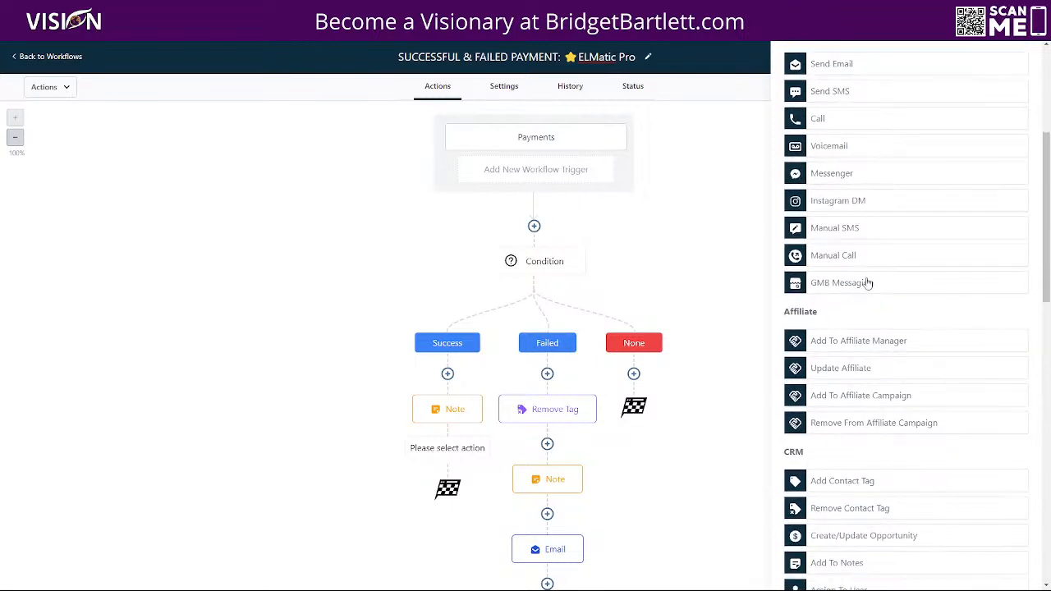
{"action": "scroll", "coordinate": [917, 356], "scroll_direction": "down", "scroll_amount": 3}
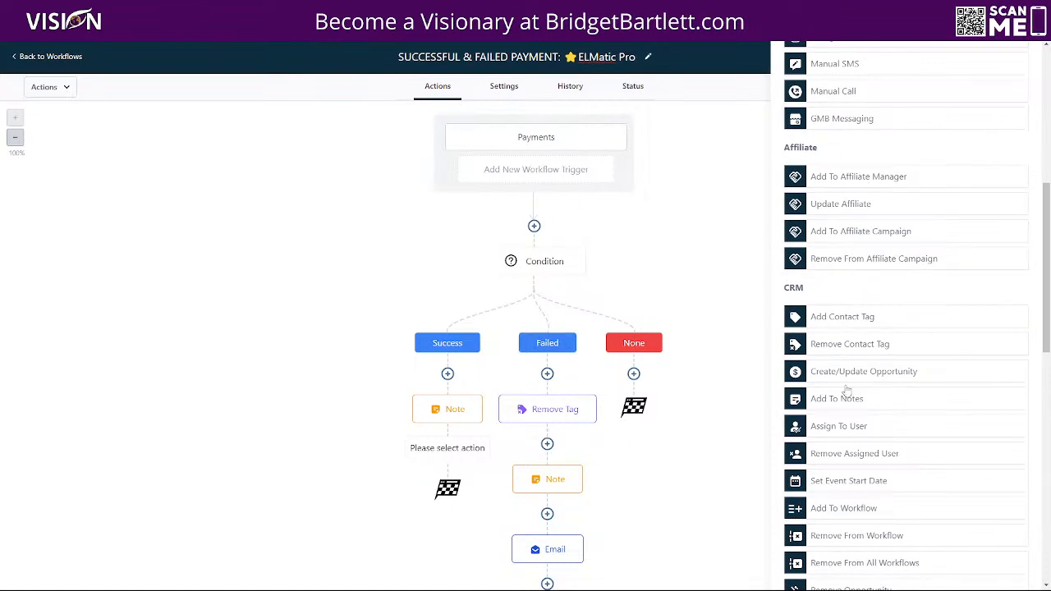
{"action": "scroll", "coordinate": [860, 404], "scroll_direction": "down", "scroll_amount": 4}
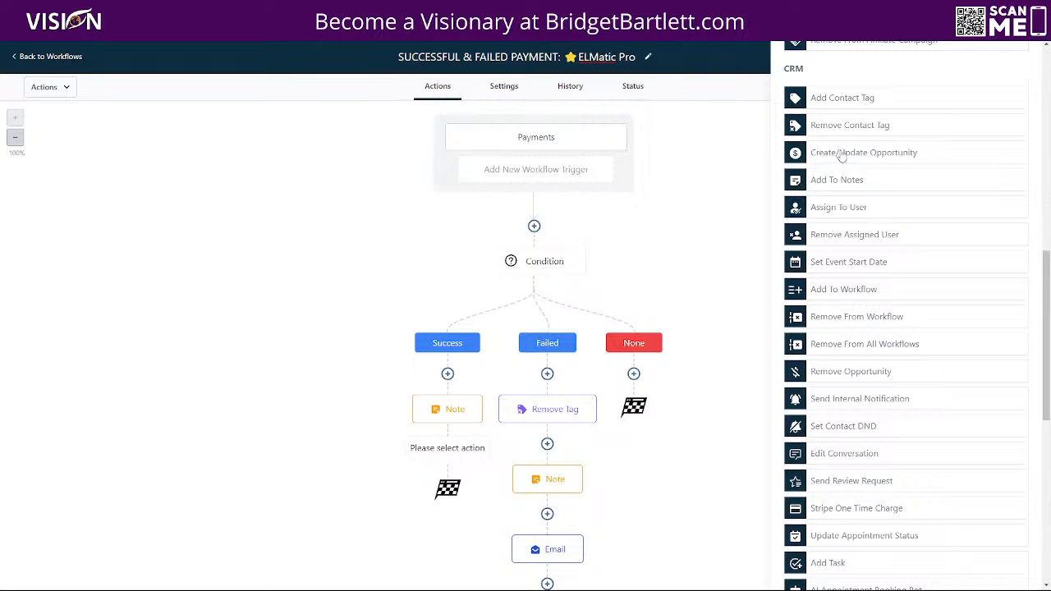
{"action": "left_click", "coordinate": [842, 154]}
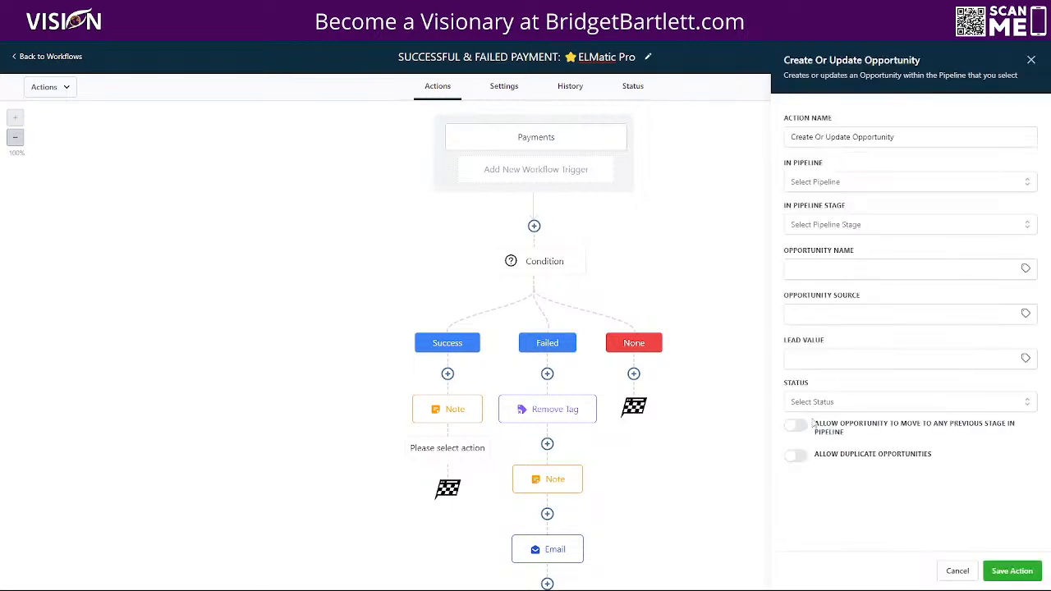
Examine the custom values offered for the opportunity's Lead Value, and close the action without saving it
{"action": "left_click", "coordinate": [808, 362]}
{"action": "left_click", "coordinate": [1026, 358]}
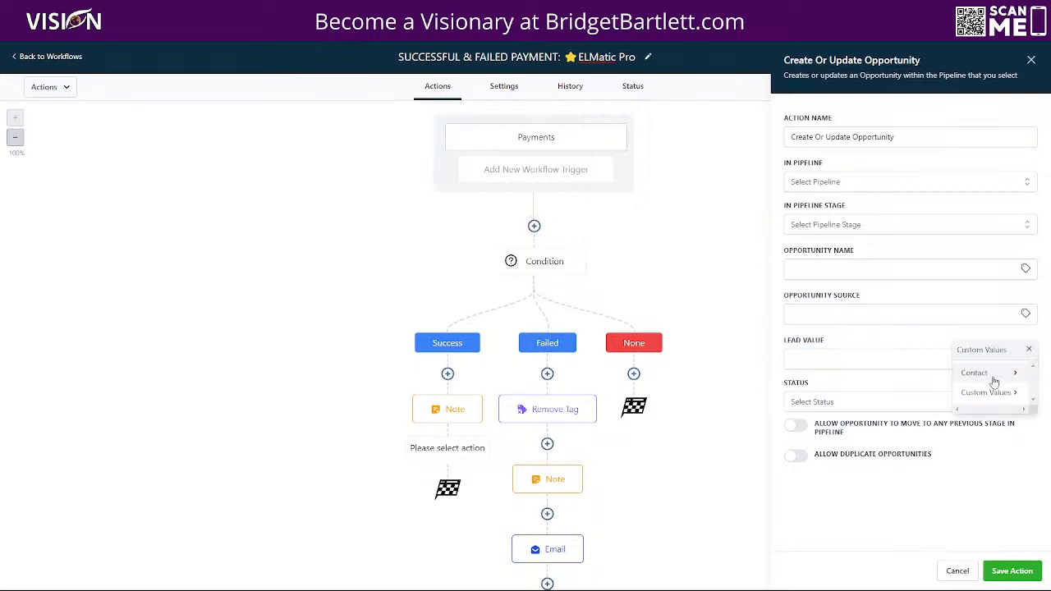
{"action": "left_click", "coordinate": [1014, 376]}
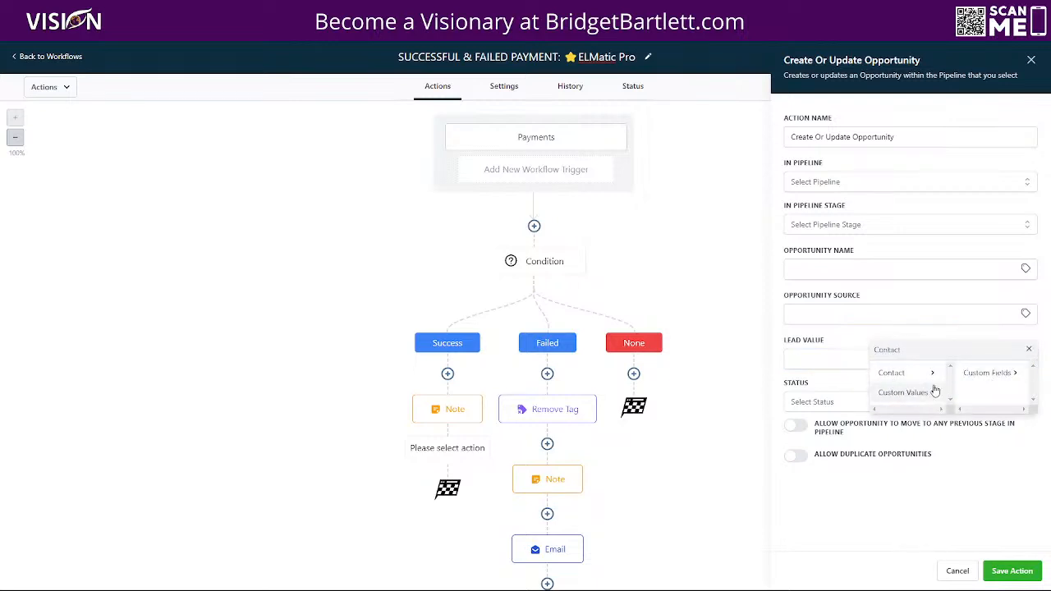
{"action": "left_click", "coordinate": [914, 393]}
{"action": "left_click", "coordinate": [933, 374]}
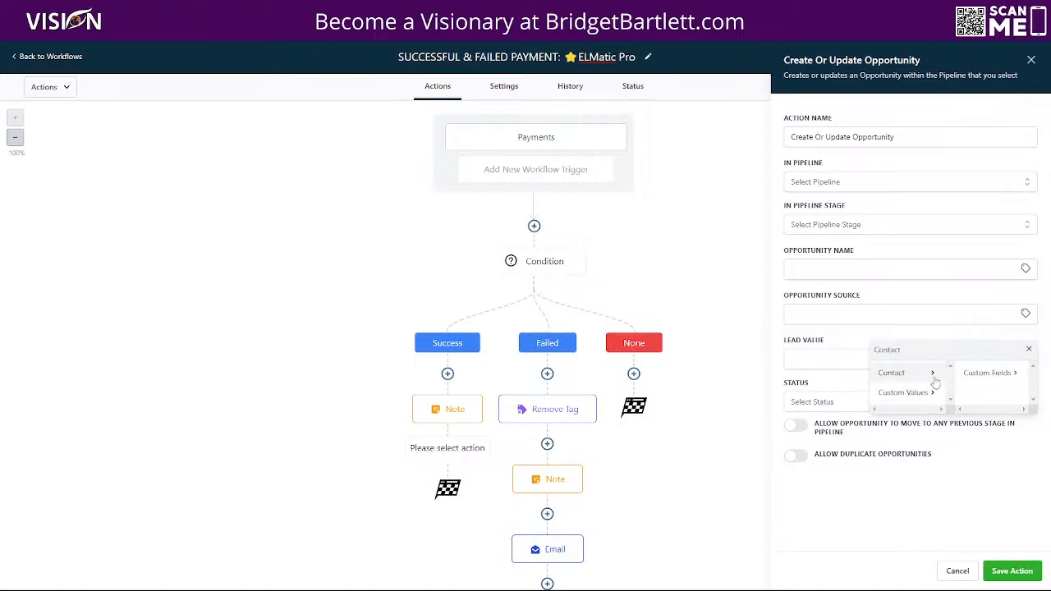
{"action": "left_click", "coordinate": [802, 359]}
{"action": "left_click", "coordinate": [1029, 349]}
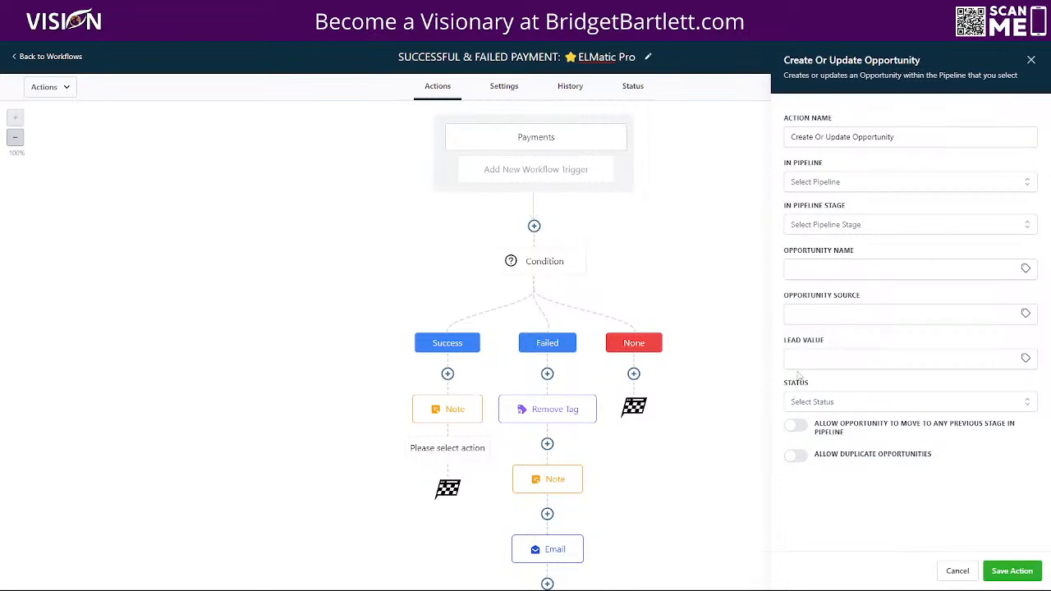
{"action": "left_click", "coordinate": [1032, 61]}
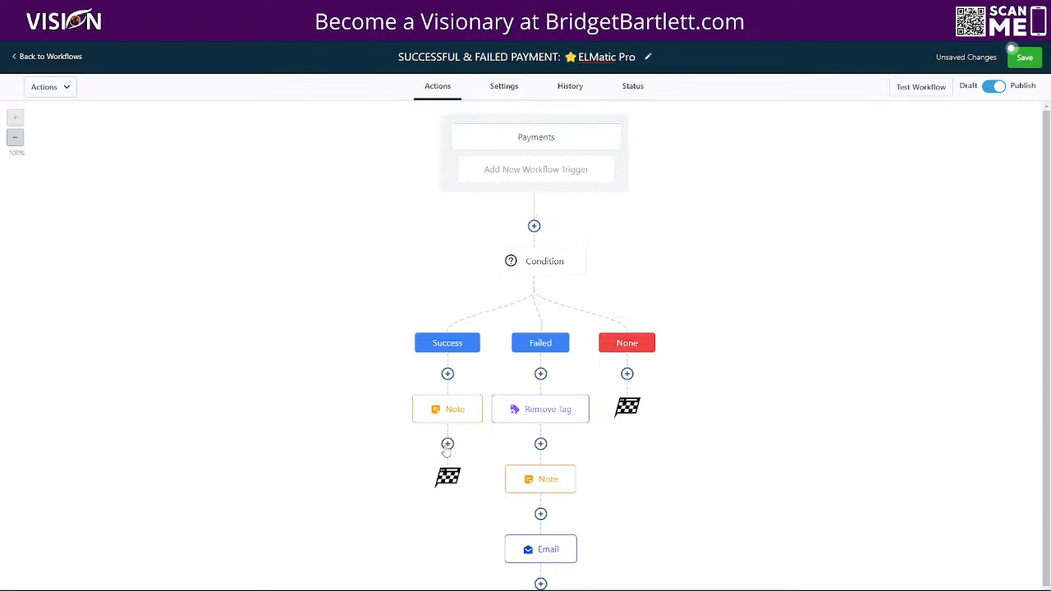
Browse the actions available after the Success branch's note, and recheck the Condition's branches without saving
{"action": "left_click", "coordinate": [447, 444]}
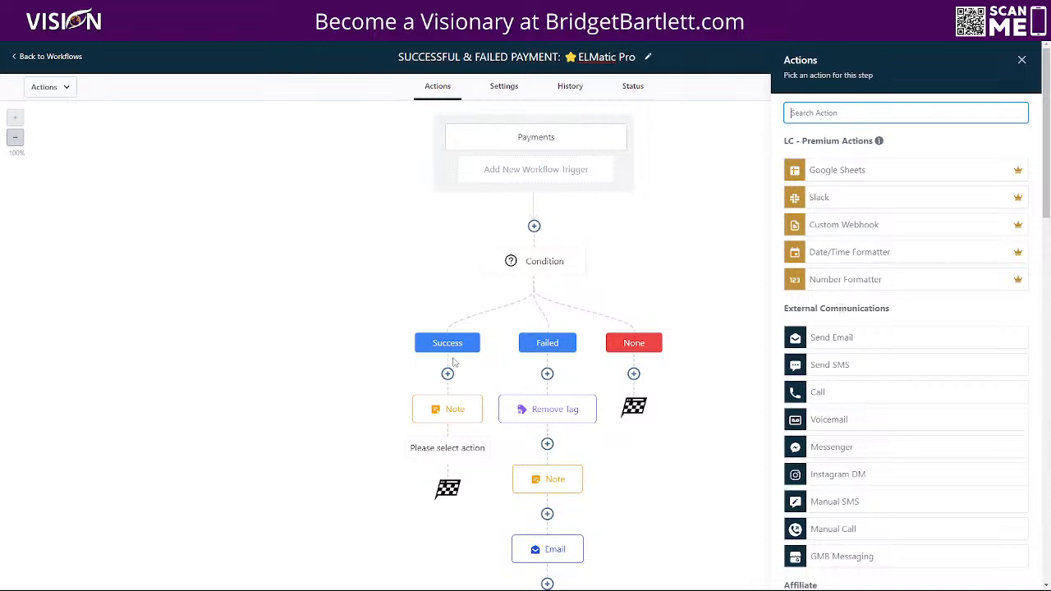
{"action": "scroll", "coordinate": [893, 382], "scroll_direction": "down", "scroll_amount": 8}
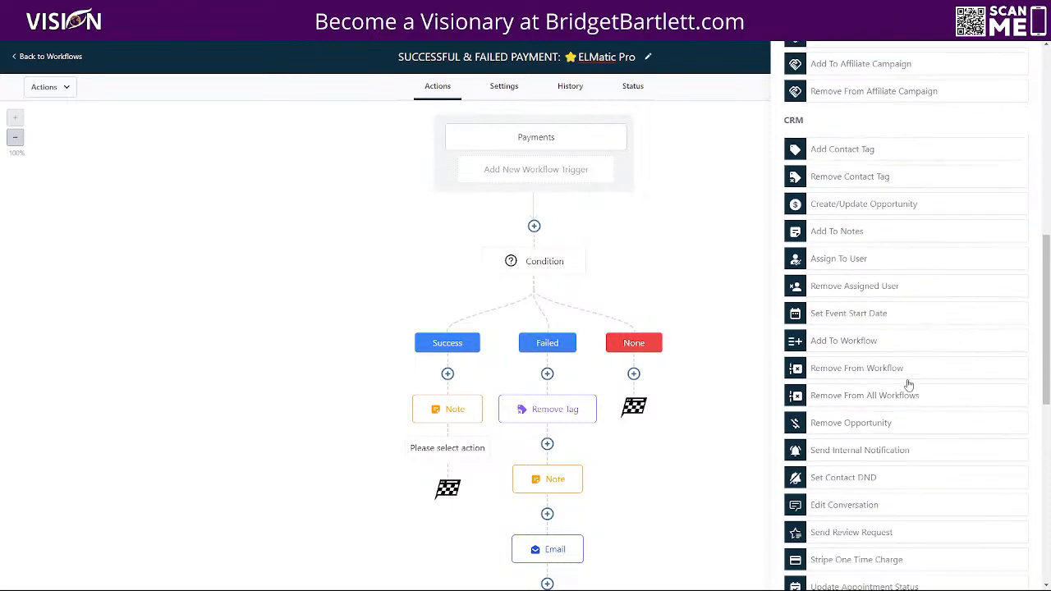
{"action": "left_click", "coordinate": [550, 263]}
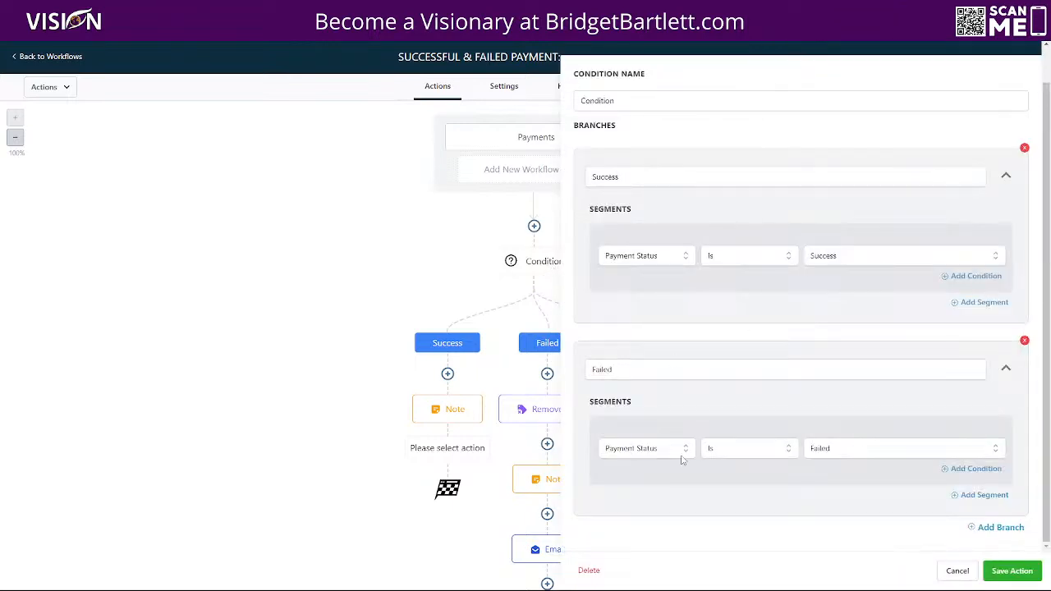
{"action": "left_click", "coordinate": [959, 570]}
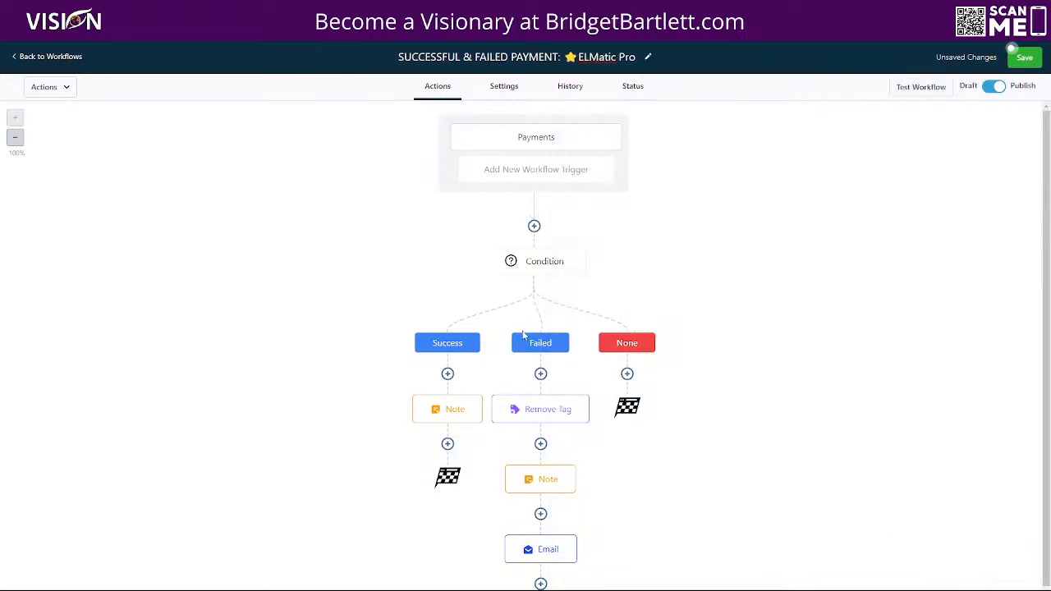
Review which tag the Failed branch's Remove Tag action removes, and close the action without saving
{"action": "left_click", "coordinate": [534, 409]}
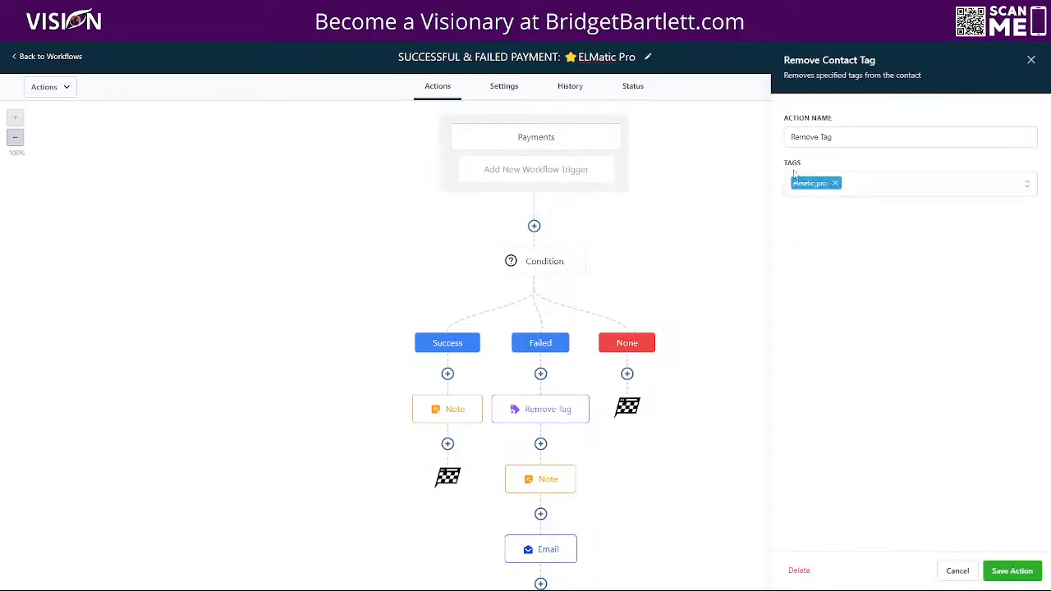
{"action": "left_click", "coordinate": [957, 572]}
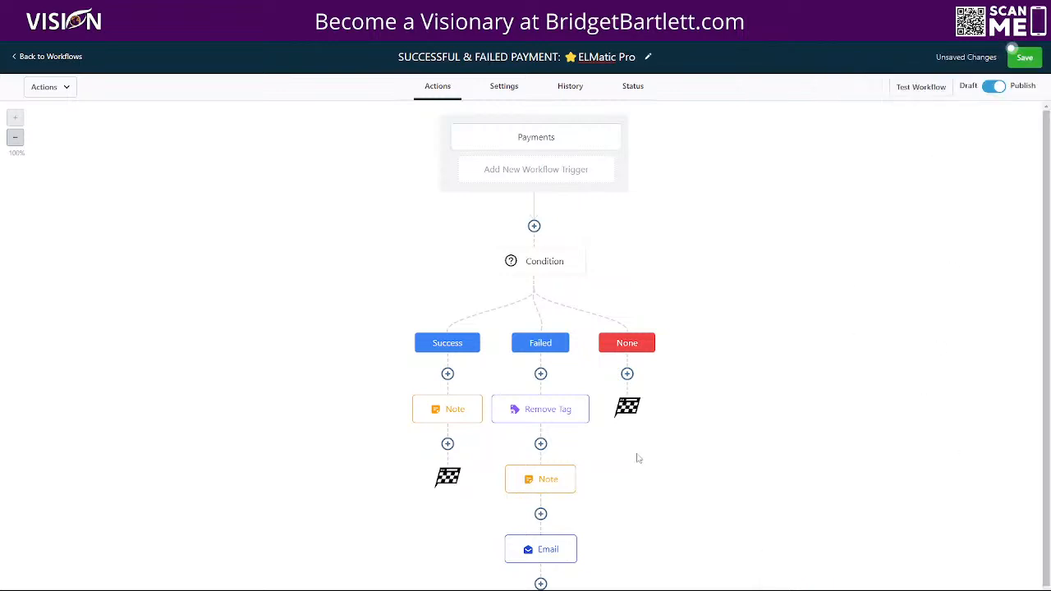
Review the Failed branch's note text and the custom values offered for it, and close the action without saving
{"action": "scroll", "coordinate": [654, 469], "scroll_direction": "down", "scroll_amount": 1}
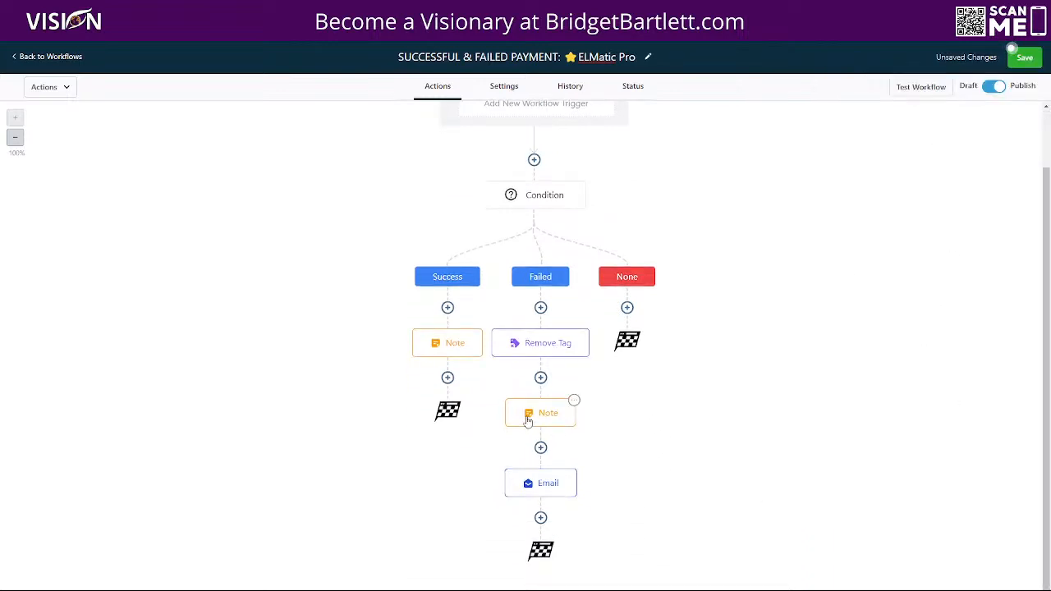
{"action": "left_click", "coordinate": [527, 419]}
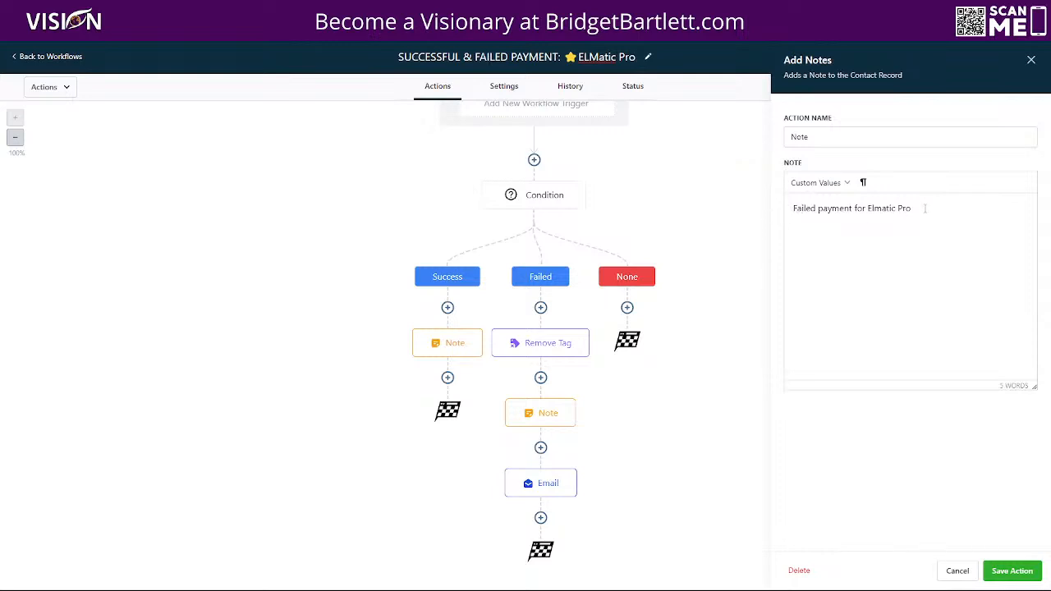
{"action": "left_click_drag", "start_coordinate": [924, 208], "coordinate": [786, 218]}
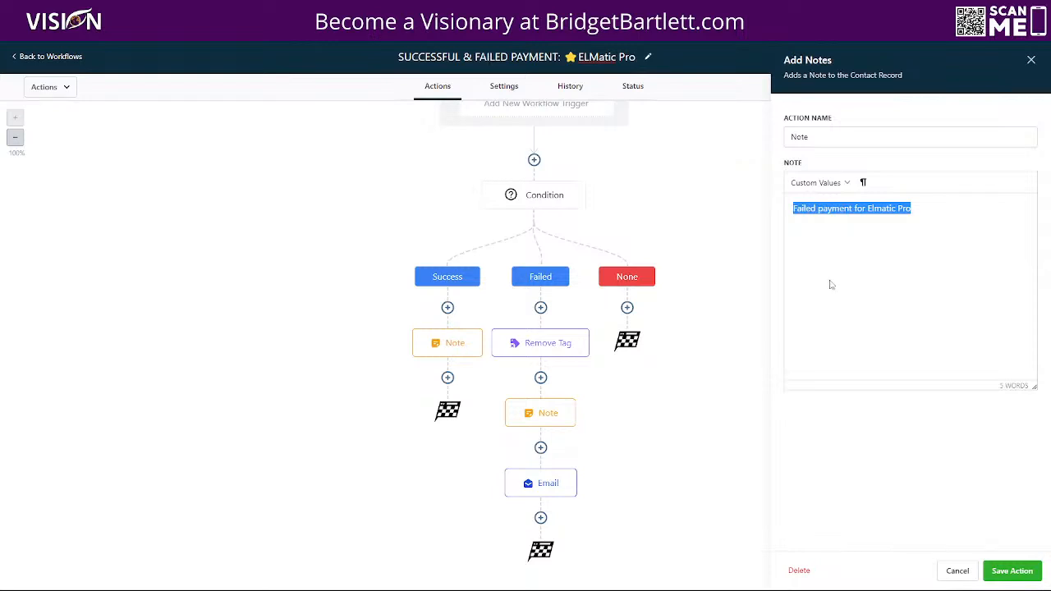
{"action": "left_click", "coordinate": [947, 208]}
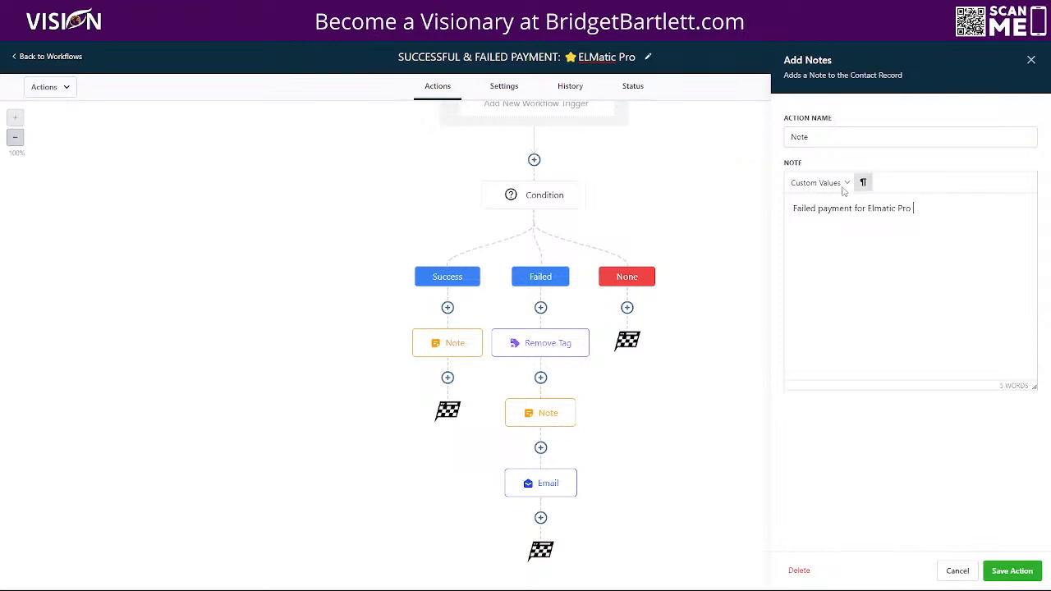
{"action": "left_click", "coordinate": [817, 183]}
{"action": "mouse_move", "coordinate": [824, 222]}
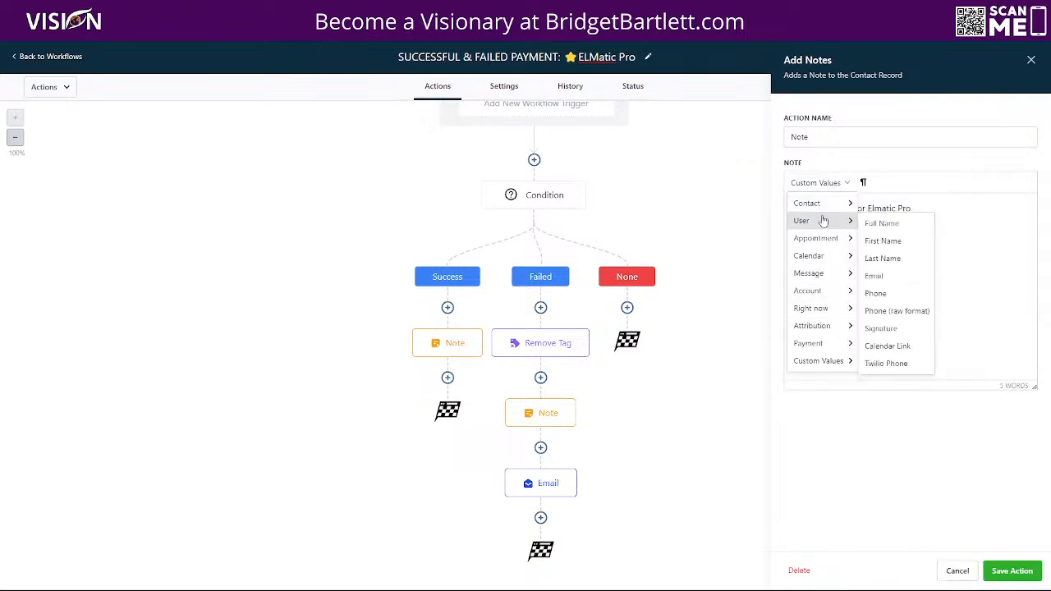
{"action": "left_click", "coordinate": [990, 247]}
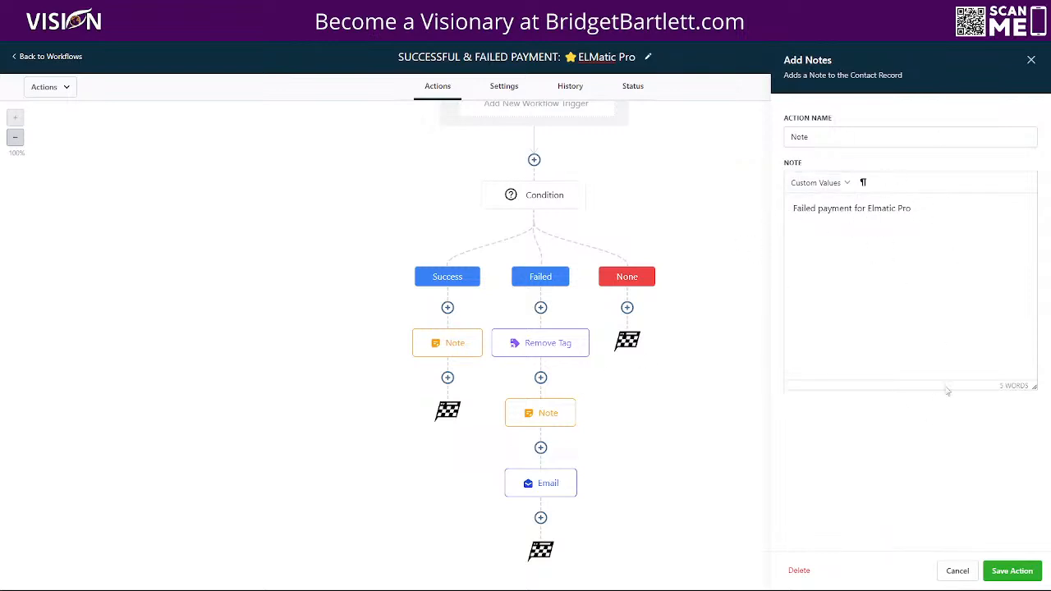
{"action": "left_click", "coordinate": [958, 571]}
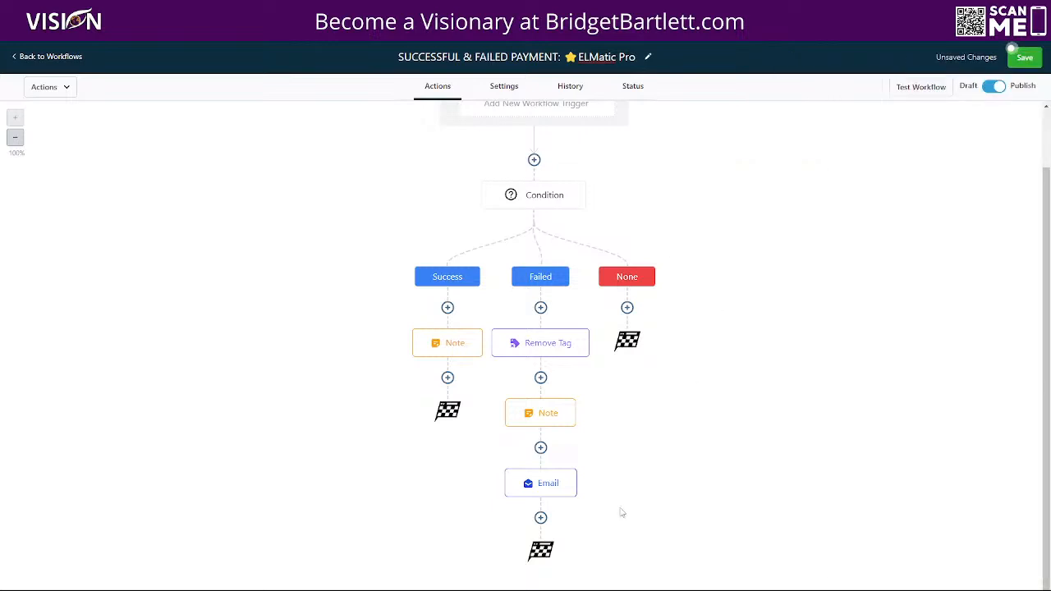
Review the subject and message of the Failed branch's Email action, and close it without saving
{"action": "left_click", "coordinate": [574, 472]}
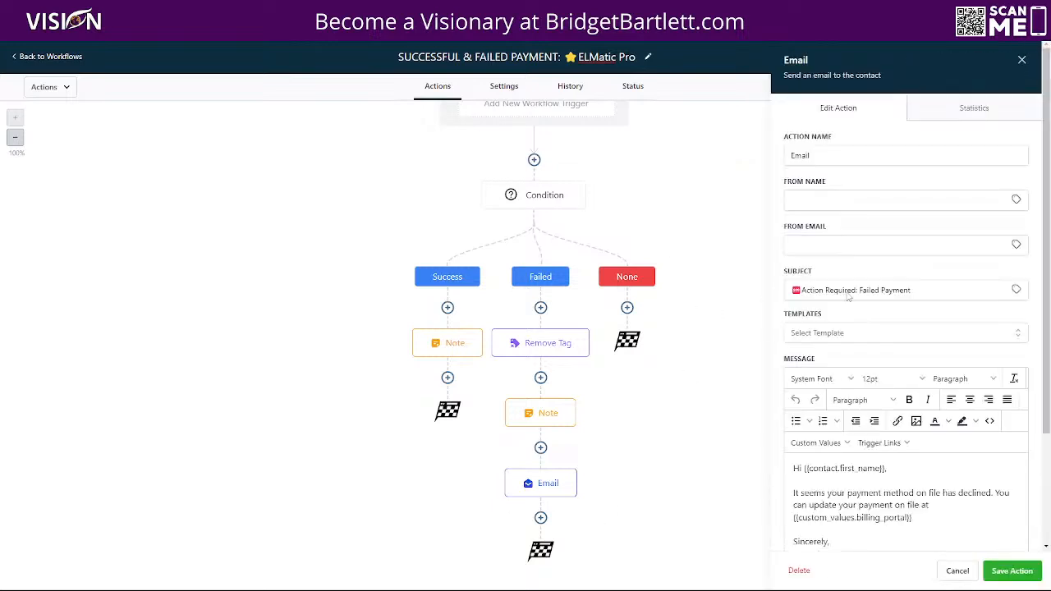
{"action": "scroll", "coordinate": [887, 332], "scroll_direction": "down", "scroll_amount": 3}
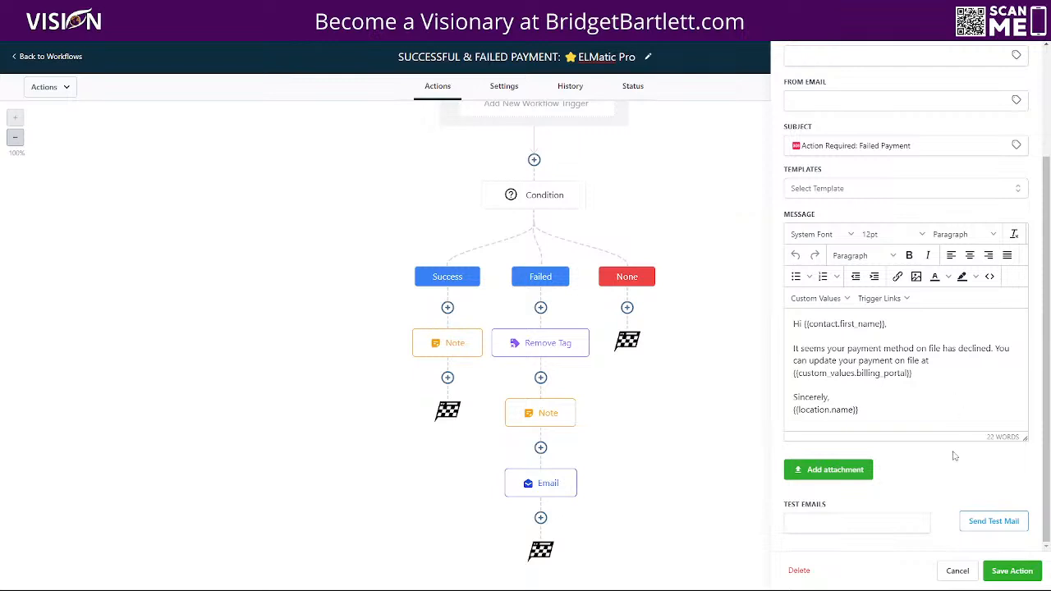
{"action": "left_click", "coordinate": [962, 572]}
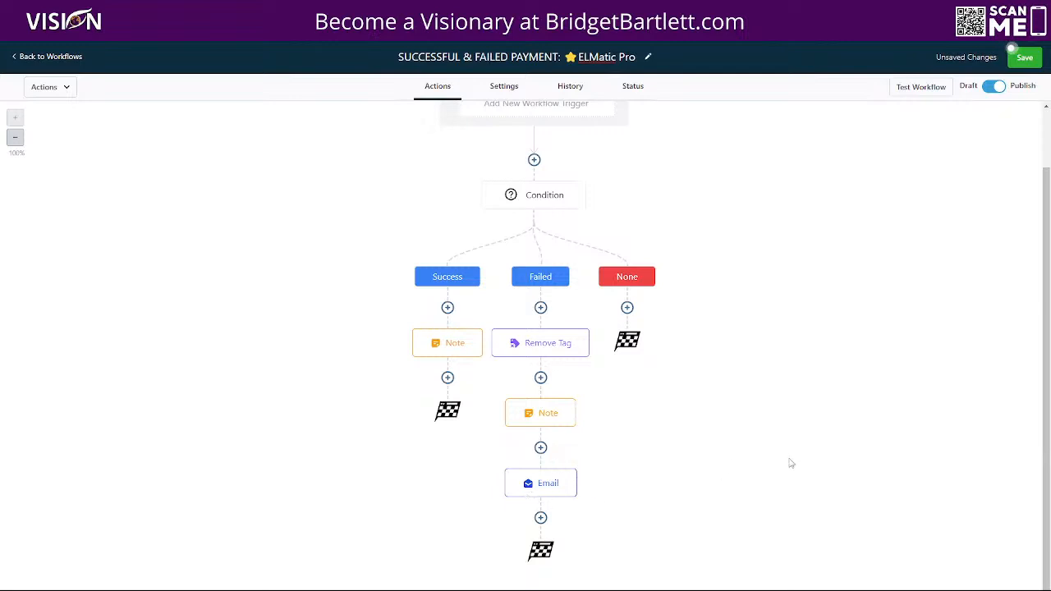
Save the successful and failed payment workflow
{"action": "scroll", "coordinate": [791, 465], "scroll_direction": "up", "scroll_amount": 1}
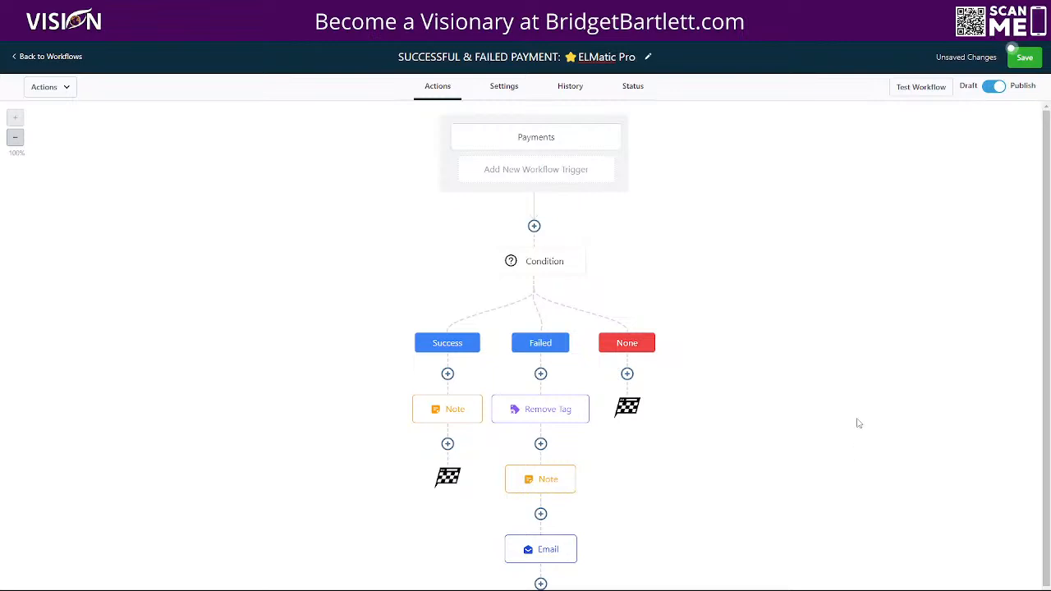
{"action": "left_click", "coordinate": [1025, 57]}
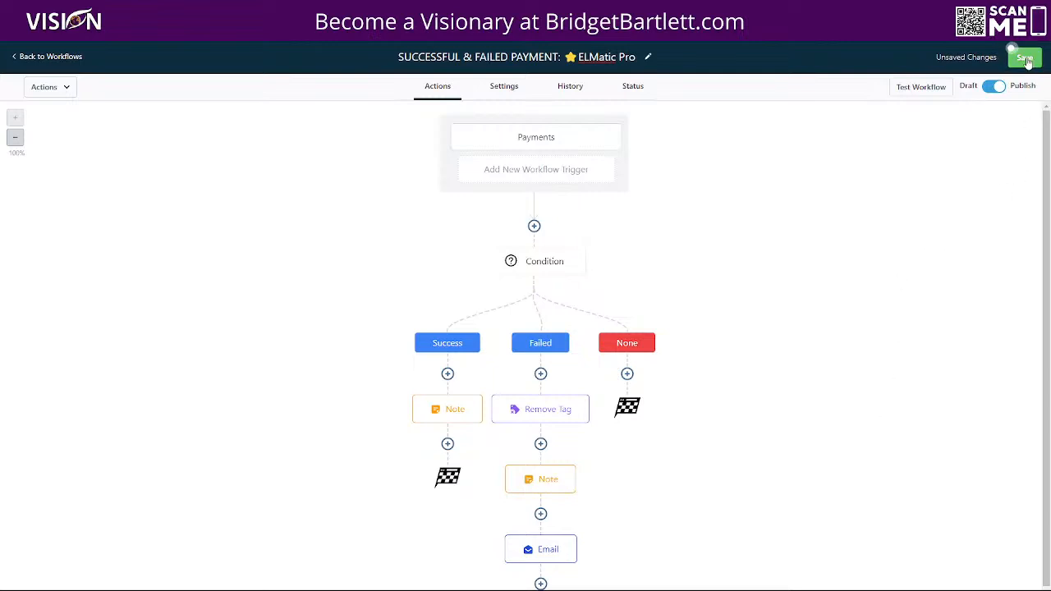